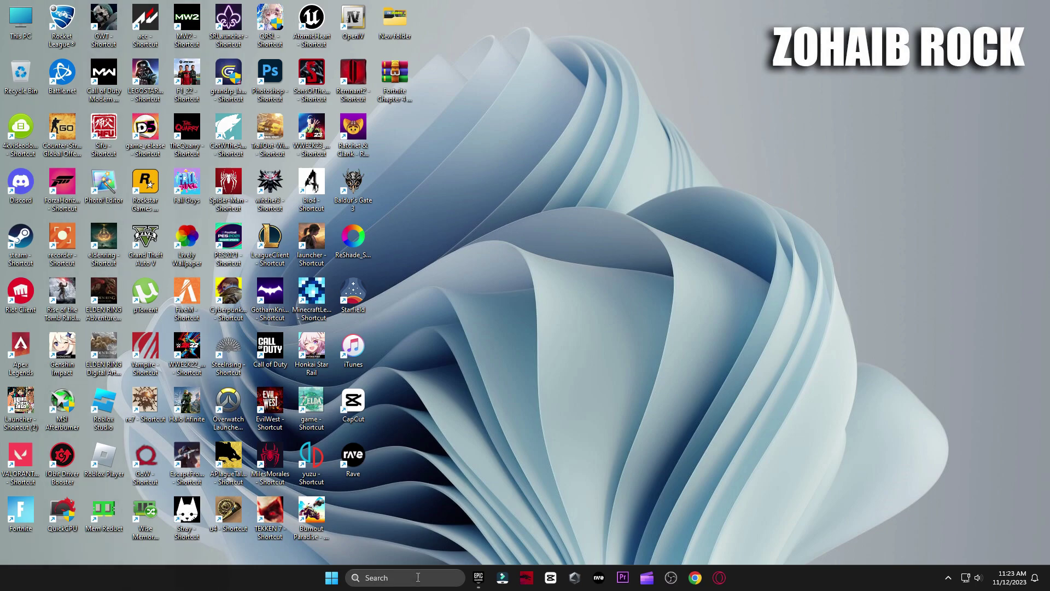
Search Windows for the update settings, check for updates, and close the Settings window
text(window)
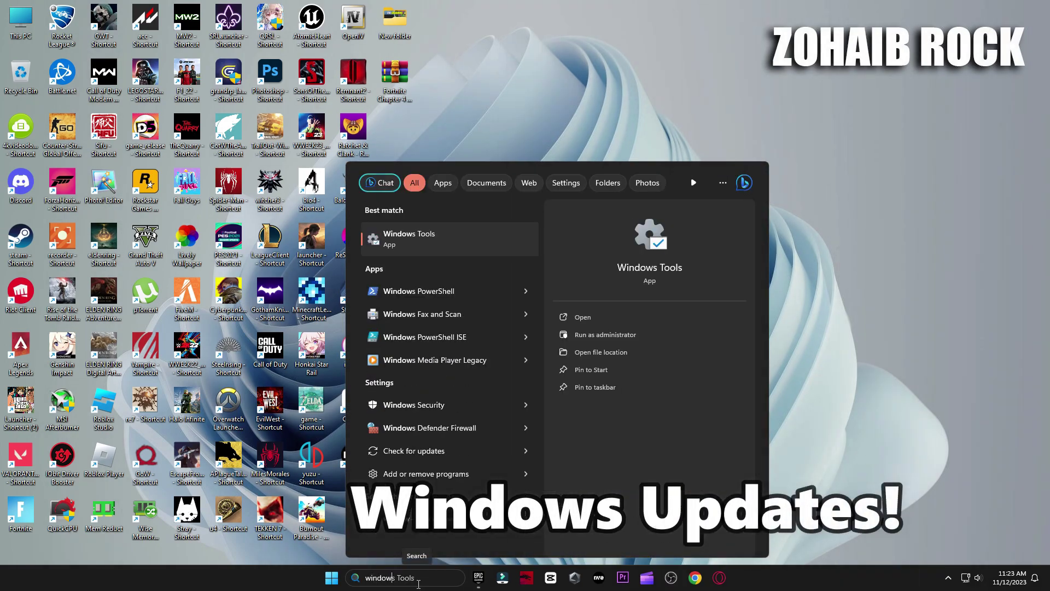
text(s up)
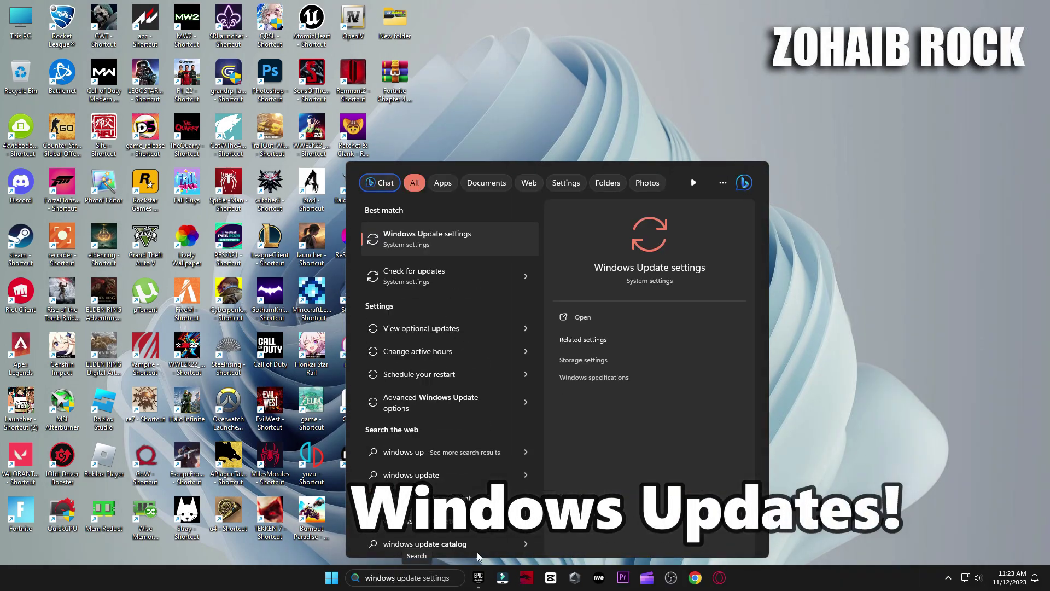
click(433, 272)
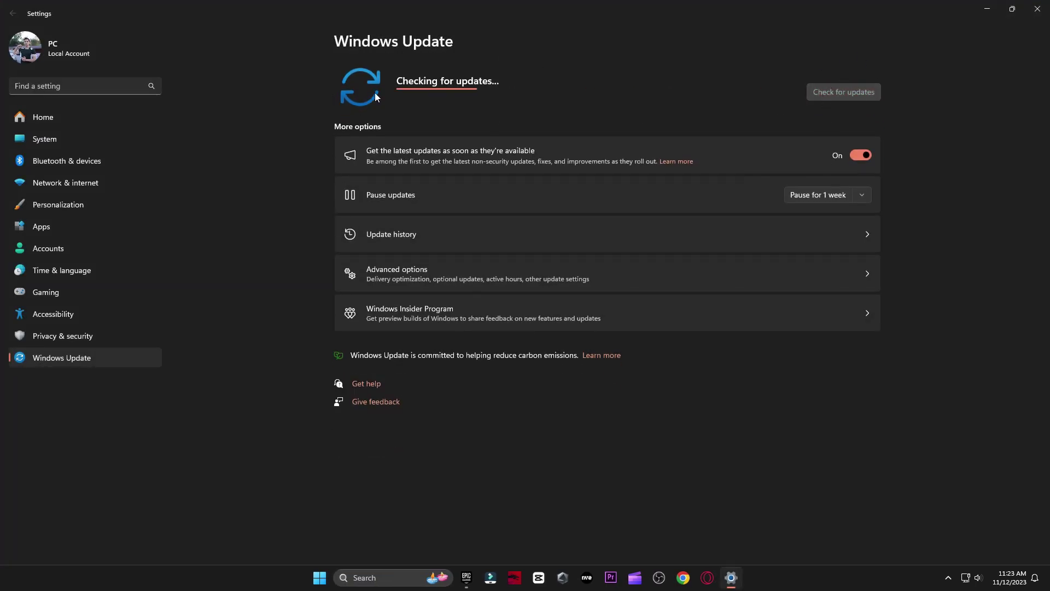
click(1042, 15)
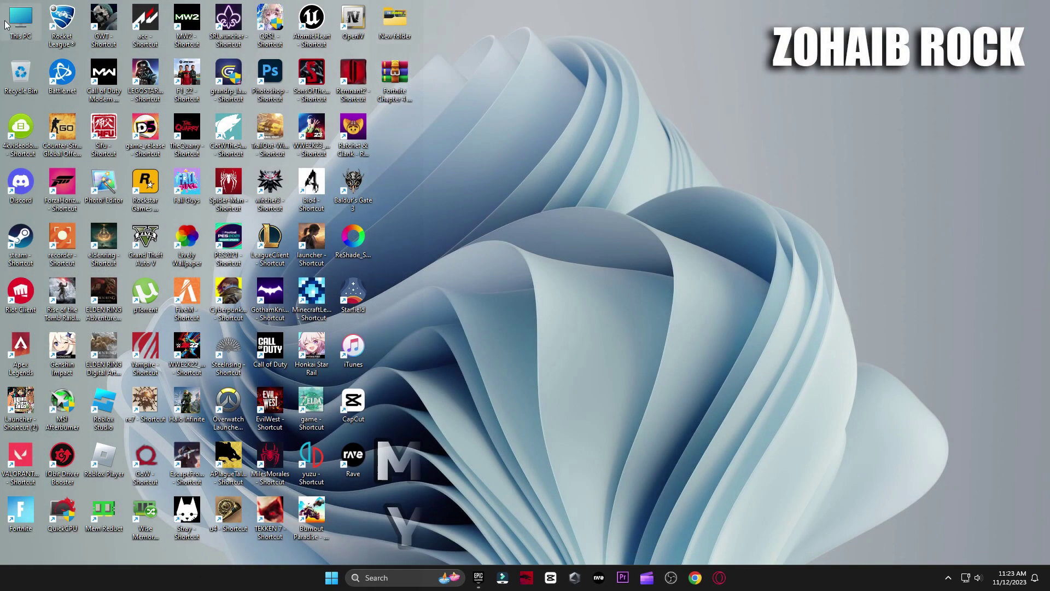
Open Computer Management for This PC and show Device Manager
right_click(21, 22)
click(50, 163)
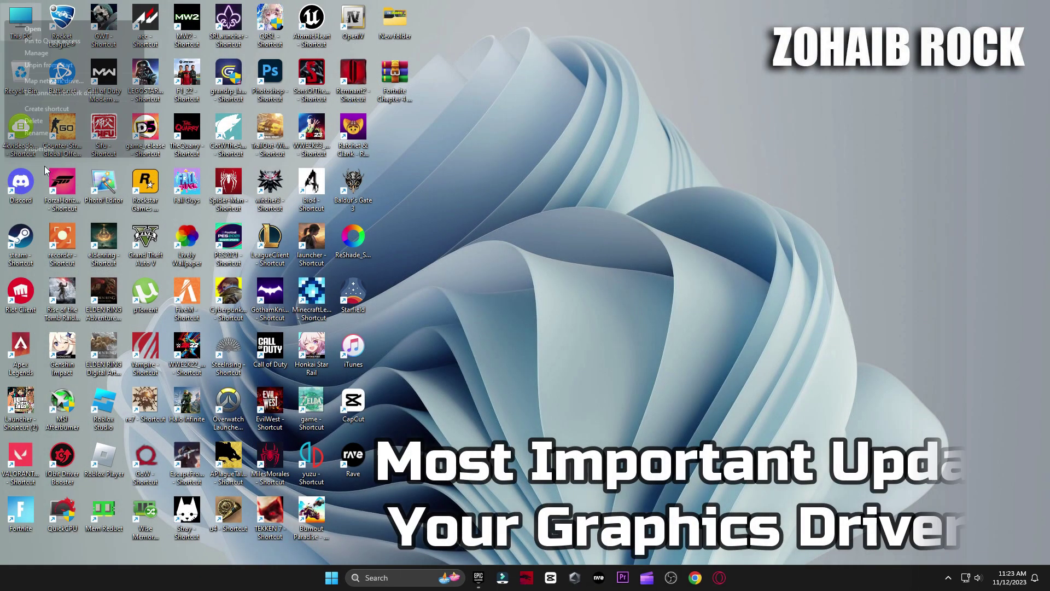
click(29, 52)
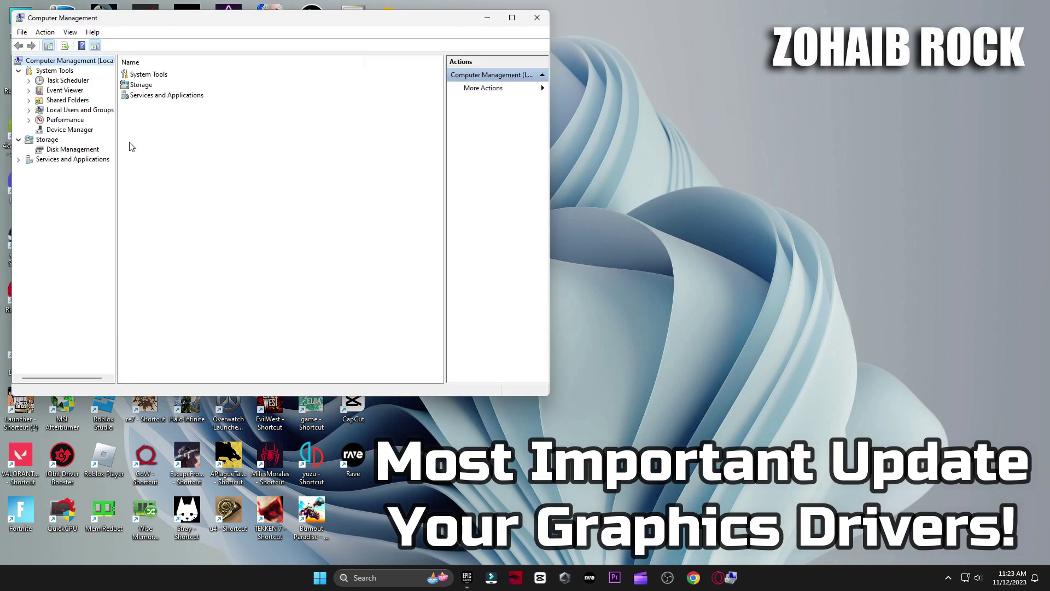
click(69, 129)
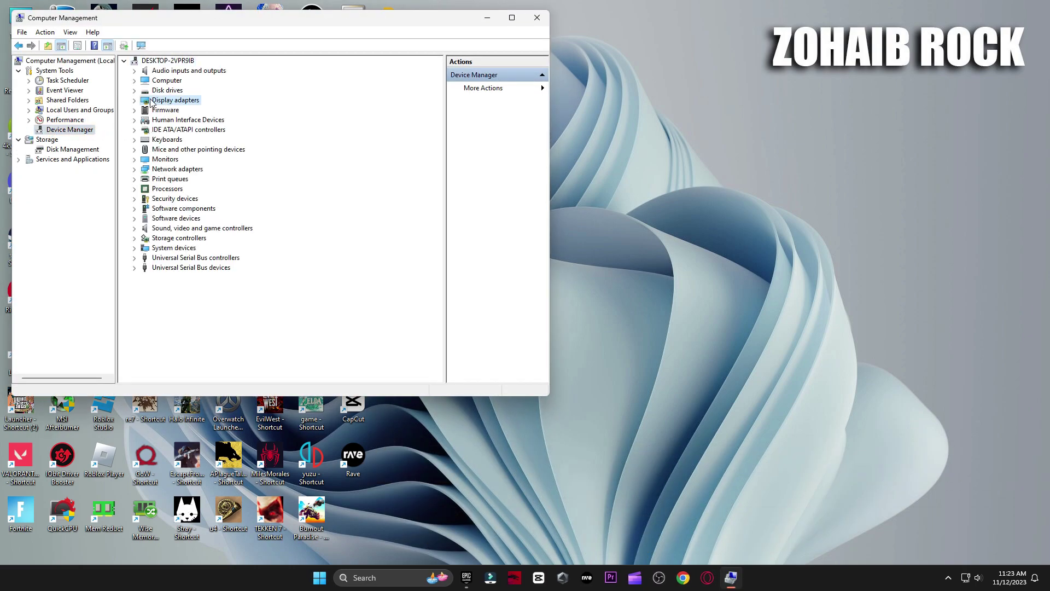
Run an automatic driver update search for the NVIDIA GeForce RTX 3070 under the display adapters
click(134, 100)
click(232, 110)
right_click(190, 115)
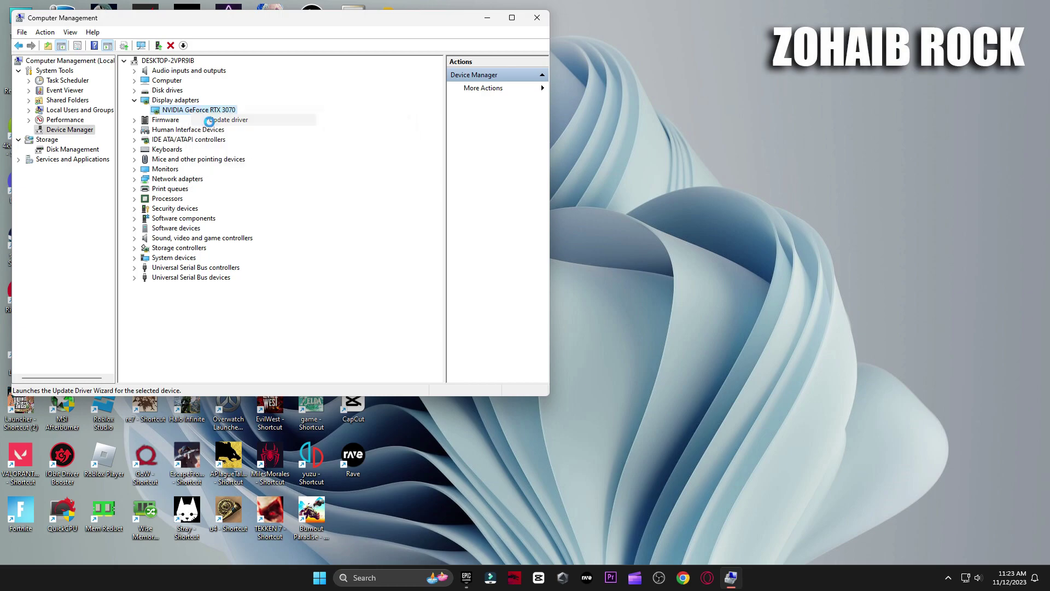
click(208, 117)
click(263, 175)
Check for graphics driver updates in GeForce Experience, and close it along with the driver update wizard and Computer Management
click(379, 580)
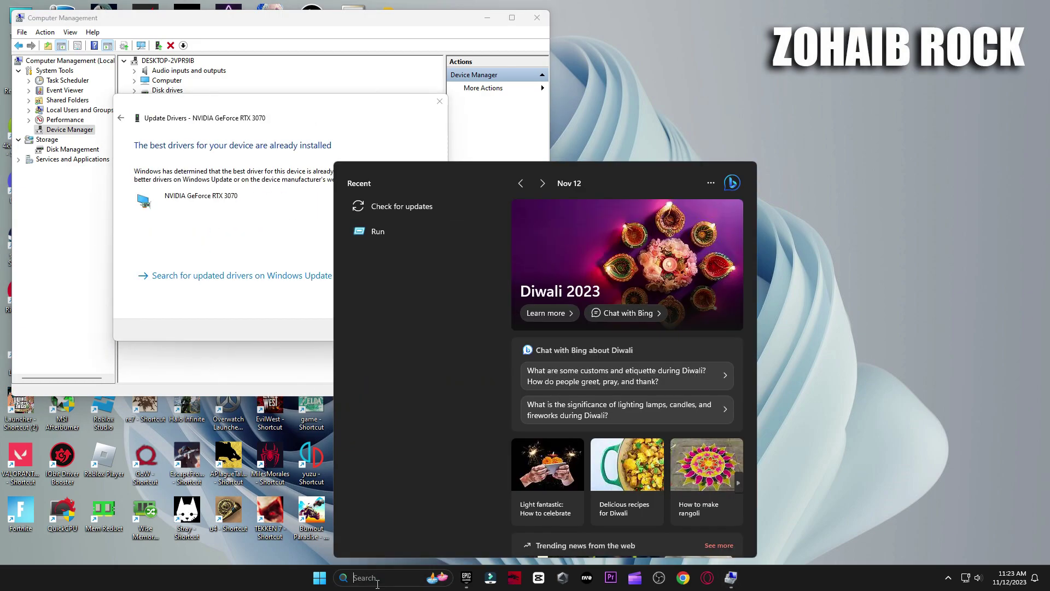
text(gef)
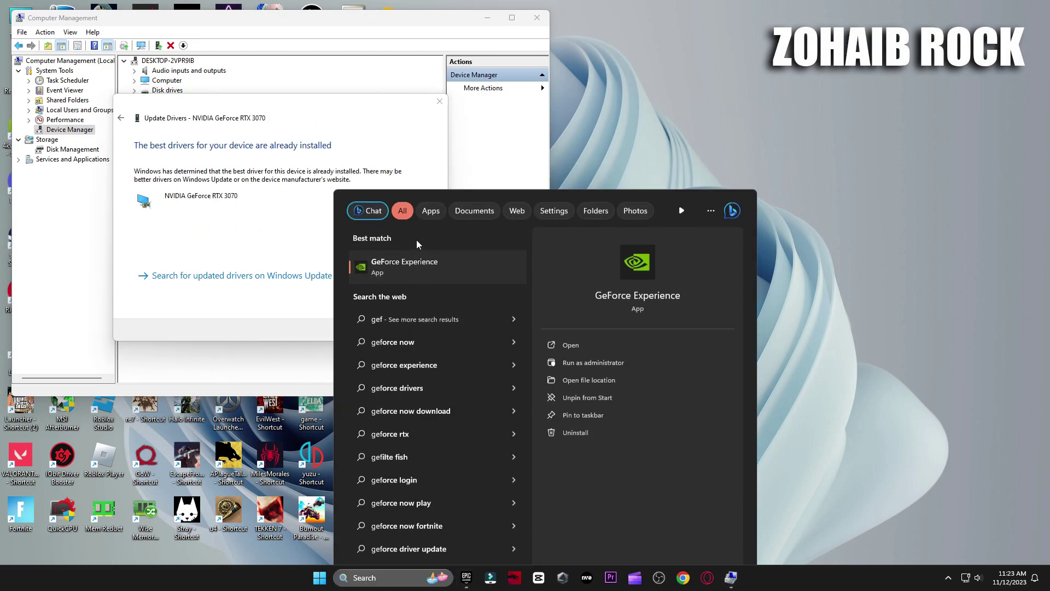
click(416, 241)
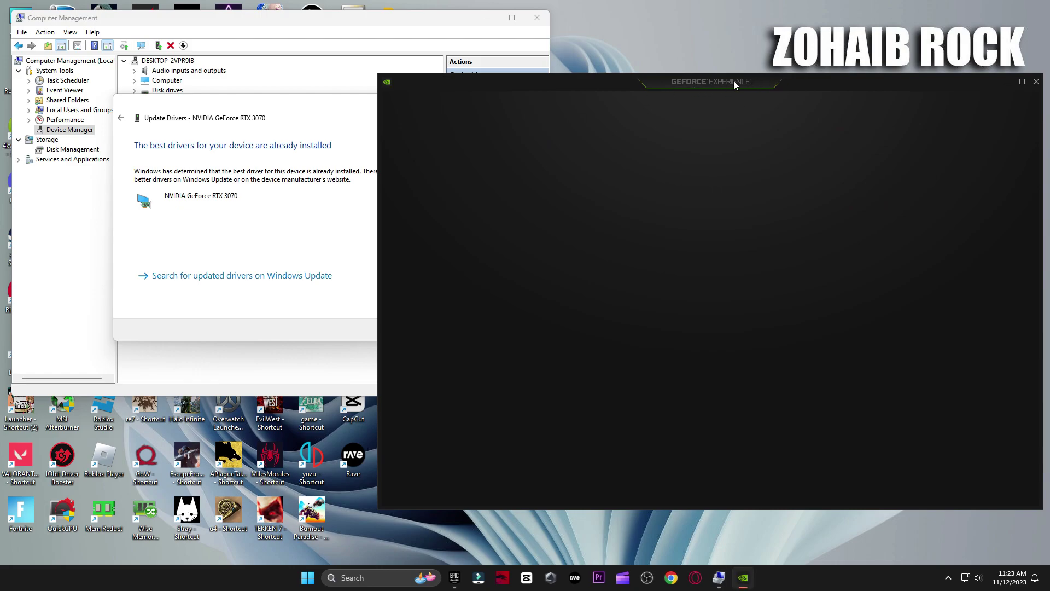
click(477, 103)
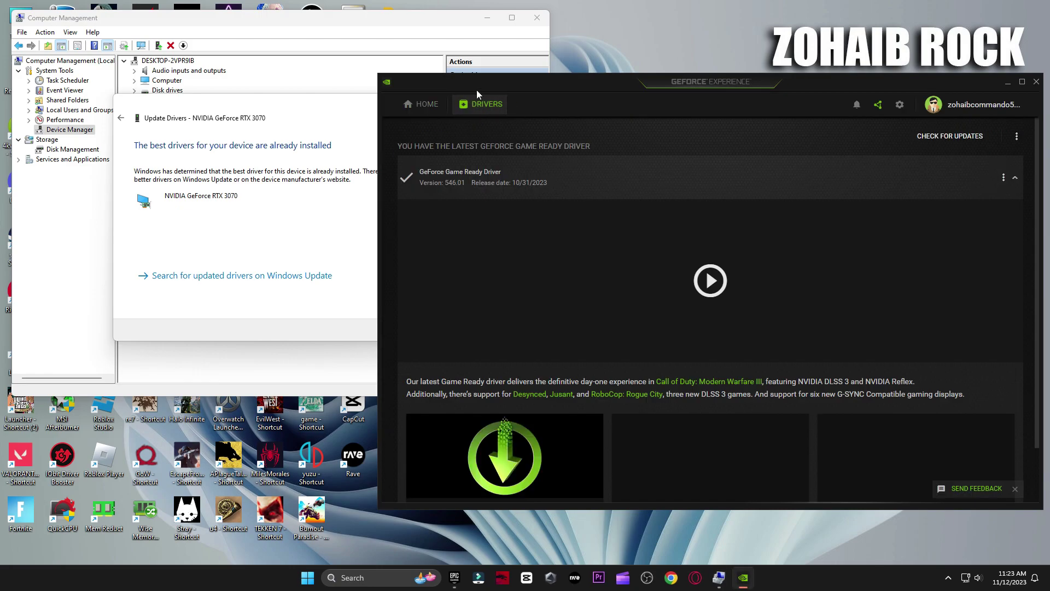
click(950, 136)
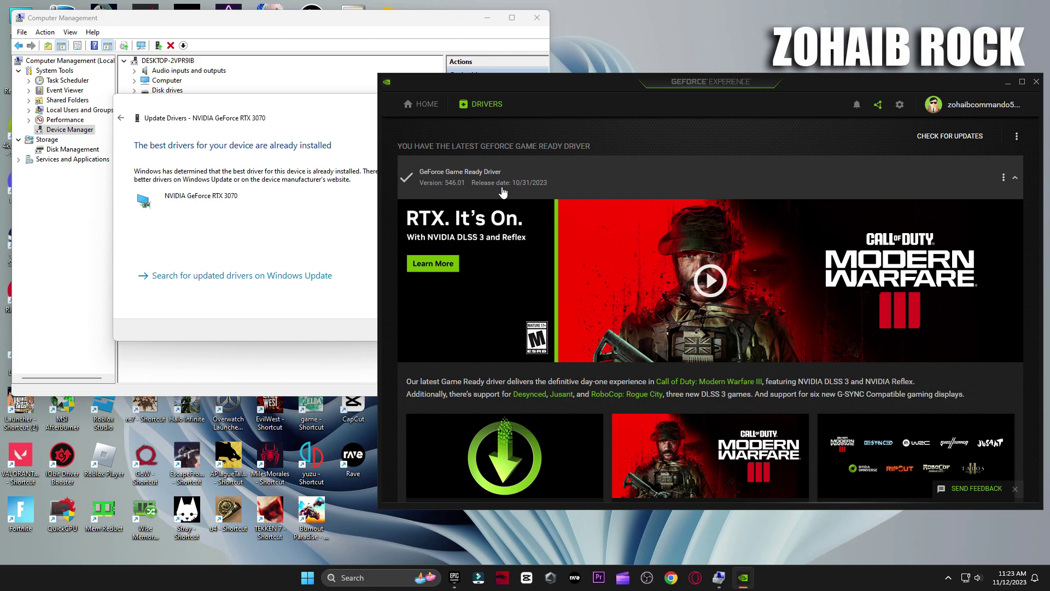
click(1036, 82)
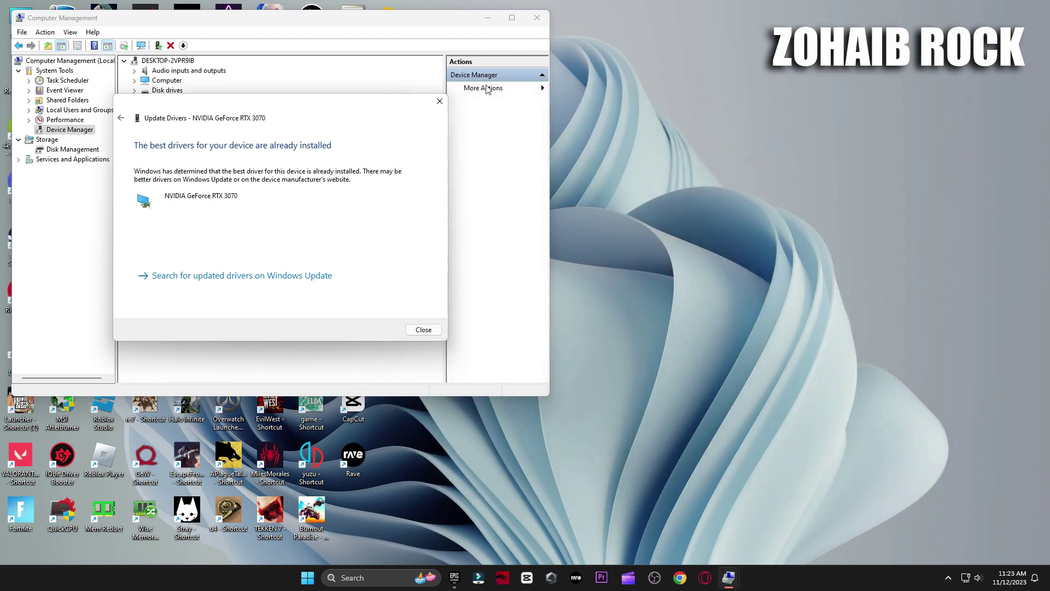
key(Escape)
click(537, 18)
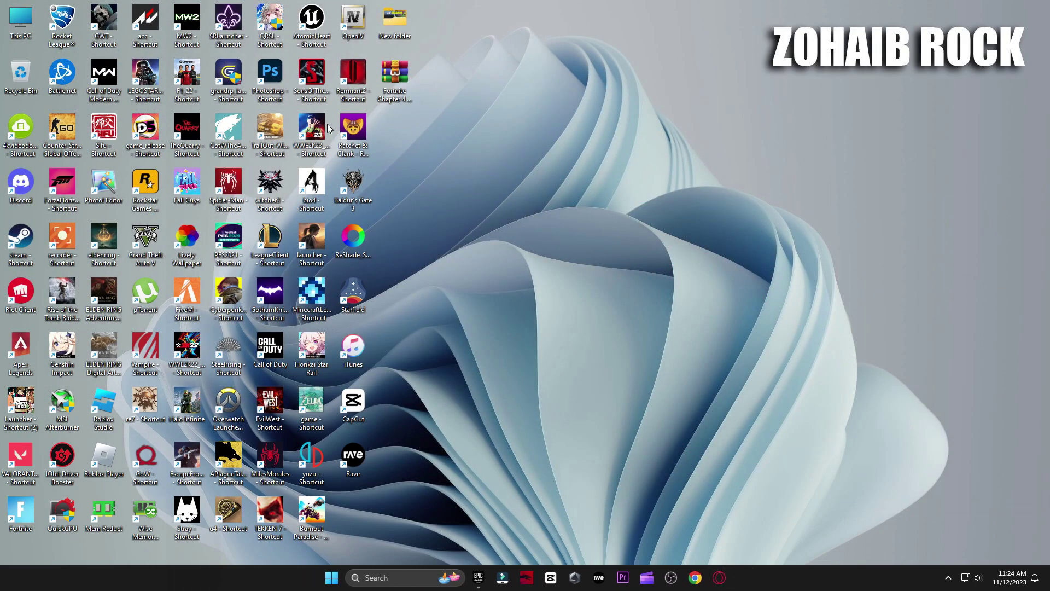
Open the Fortnite binaries folder in File Explorer: Local Disk (I:) > Games > Fortnite > FortniteGame > Binaries > Win64
key(super+e)
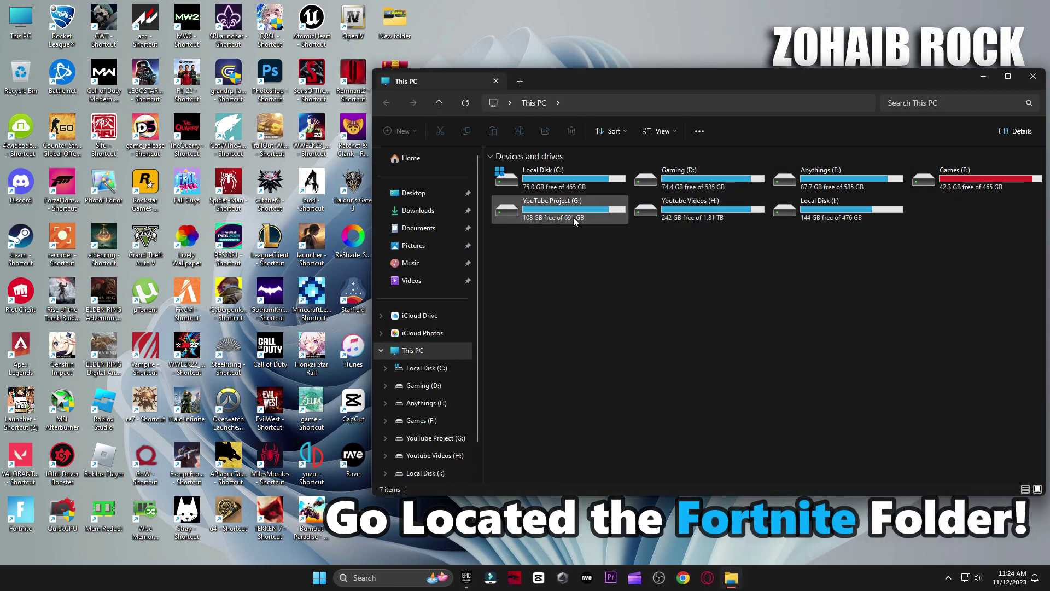
double_click(838, 215)
double_click(534, 162)
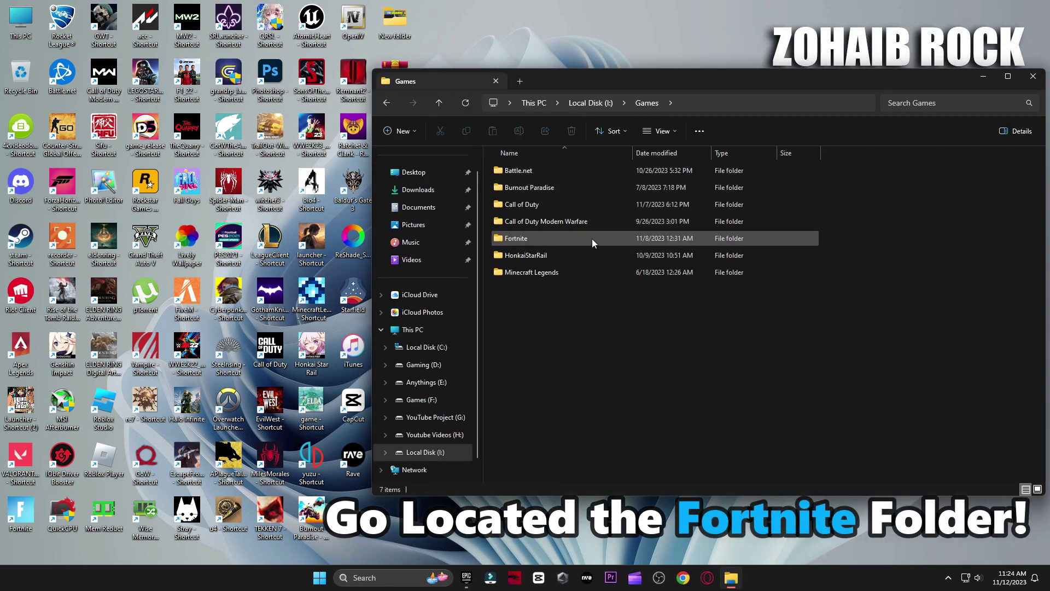
double_click(548, 237)
double_click(524, 221)
double_click(525, 172)
click(530, 187)
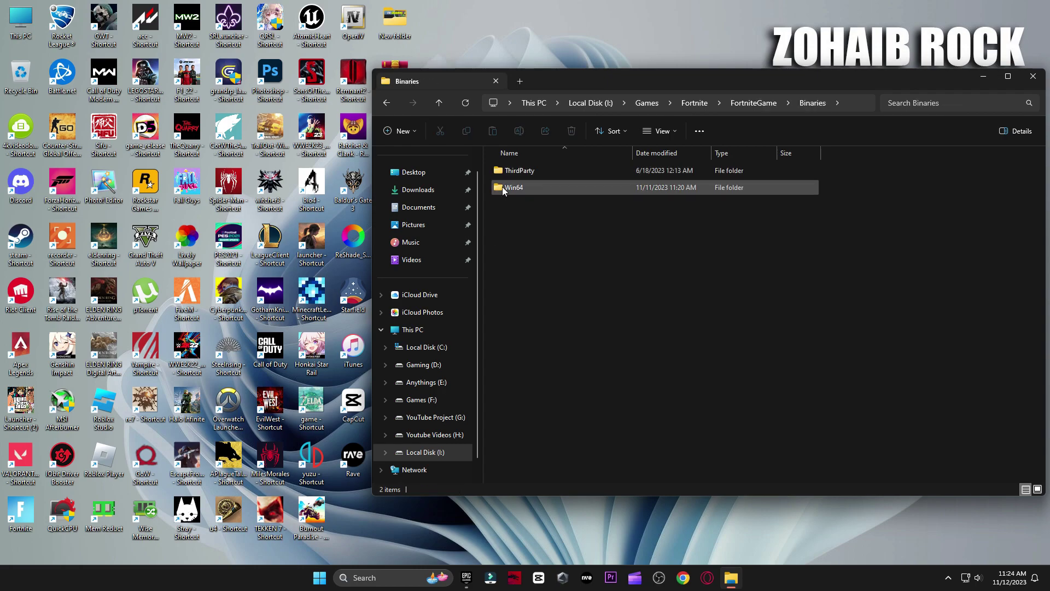
double_click(531, 187)
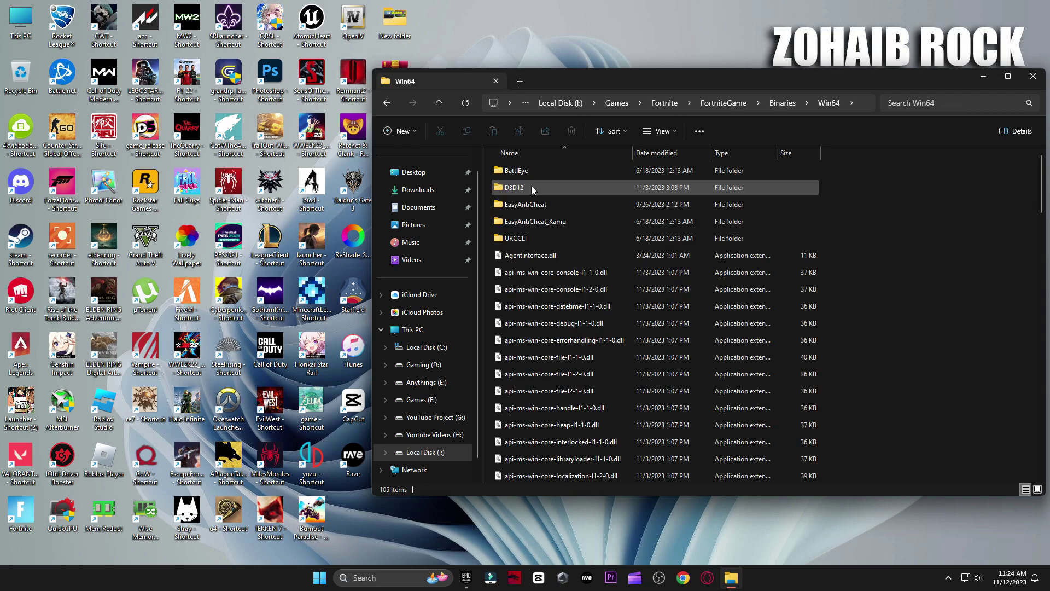
Run EasyAntiCheat_Setup from the EasyAntiCheat_Kamu folder and reinstall the Easy Anti-Cheat service for Current (Game 217)
double_click(550, 221)
double_click(537, 239)
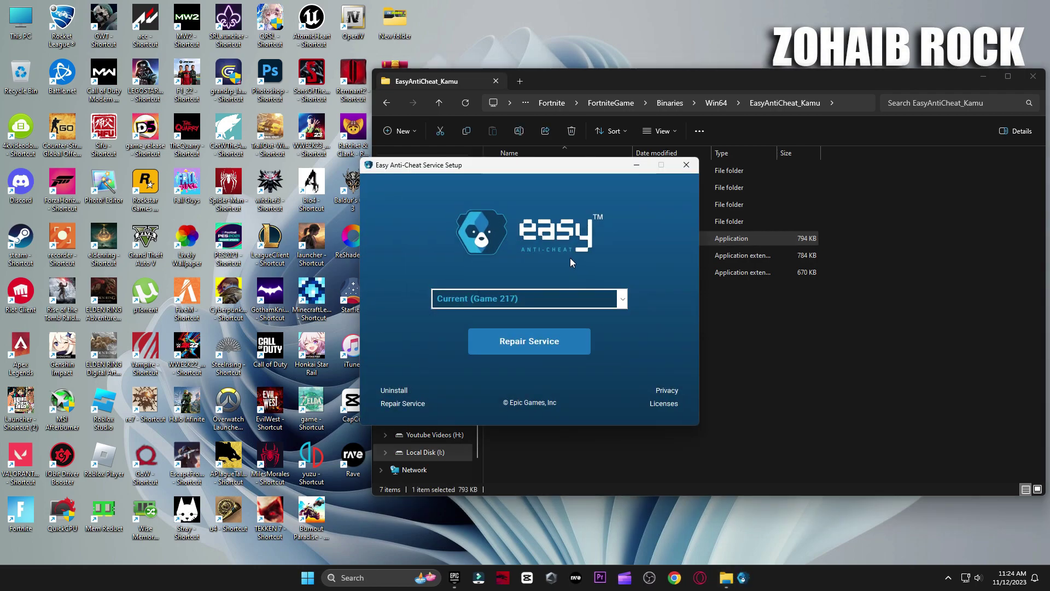
click(401, 390)
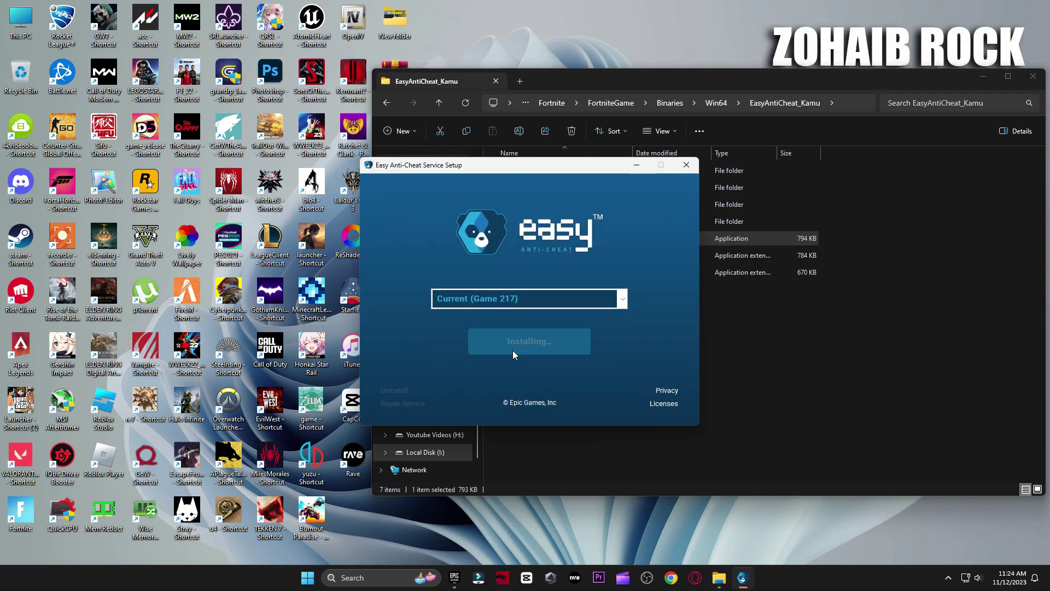
click(491, 344)
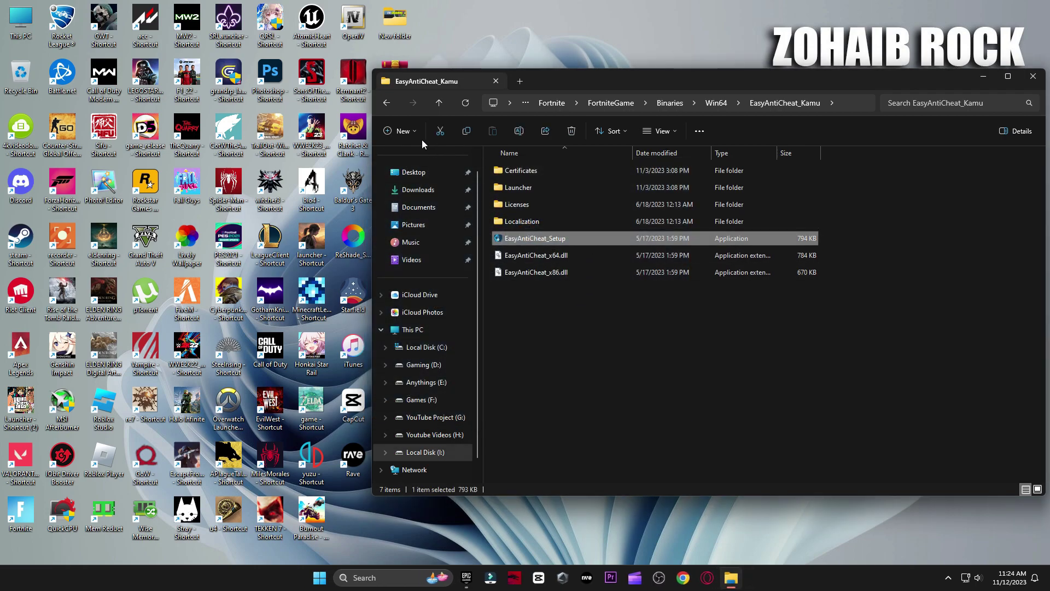
In the BattlEye folder inside Win64, run the Uninstall_BattlEye batch file and the BEService_x64 application
click(386, 103)
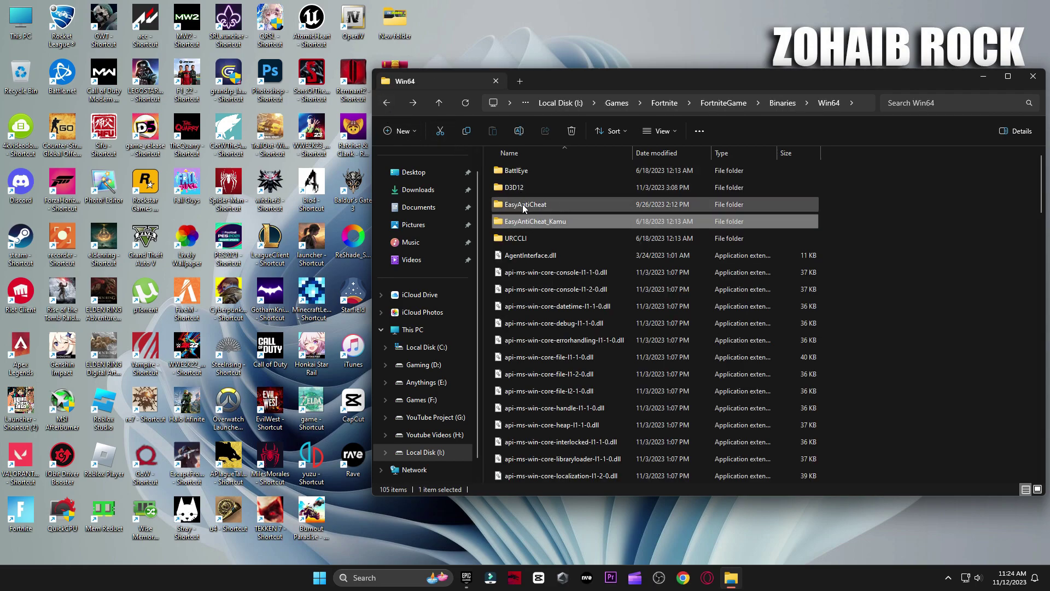
double_click(509, 171)
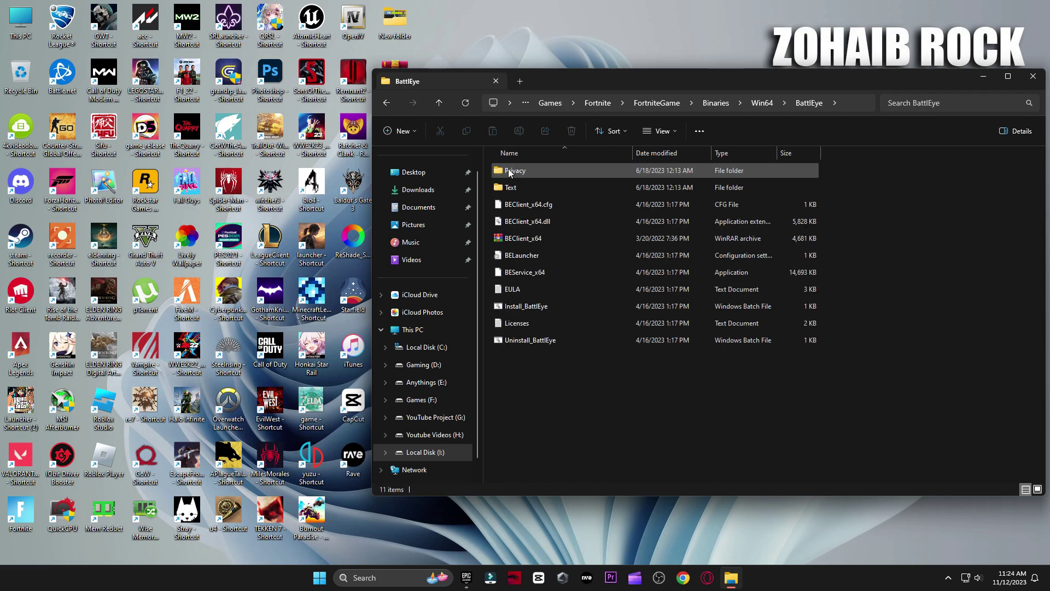
click(532, 342)
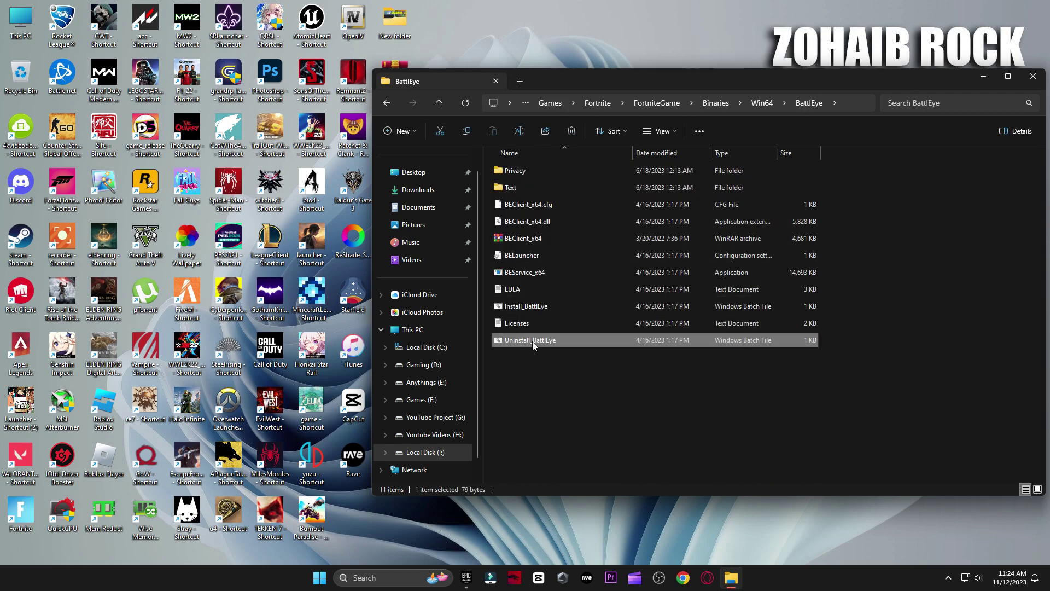
double_click(531, 341)
click(570, 326)
click(575, 323)
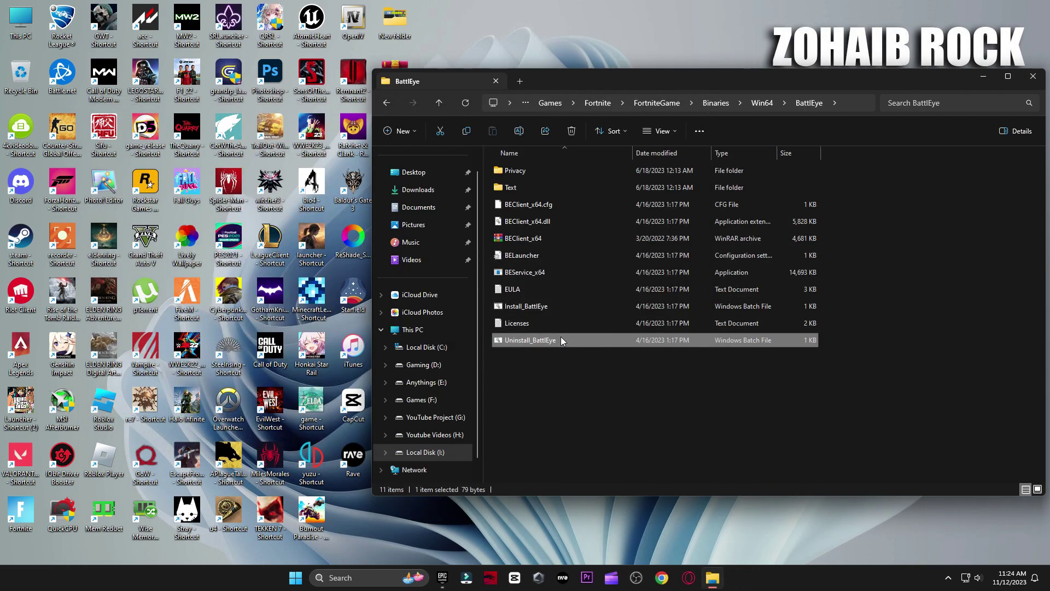
click(531, 306)
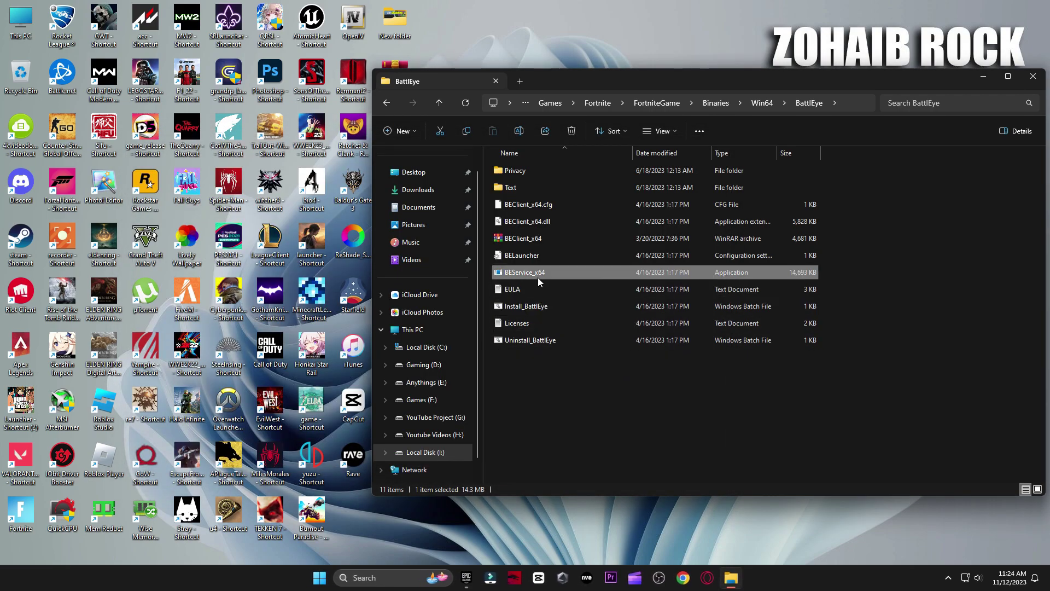
double_click(537, 276)
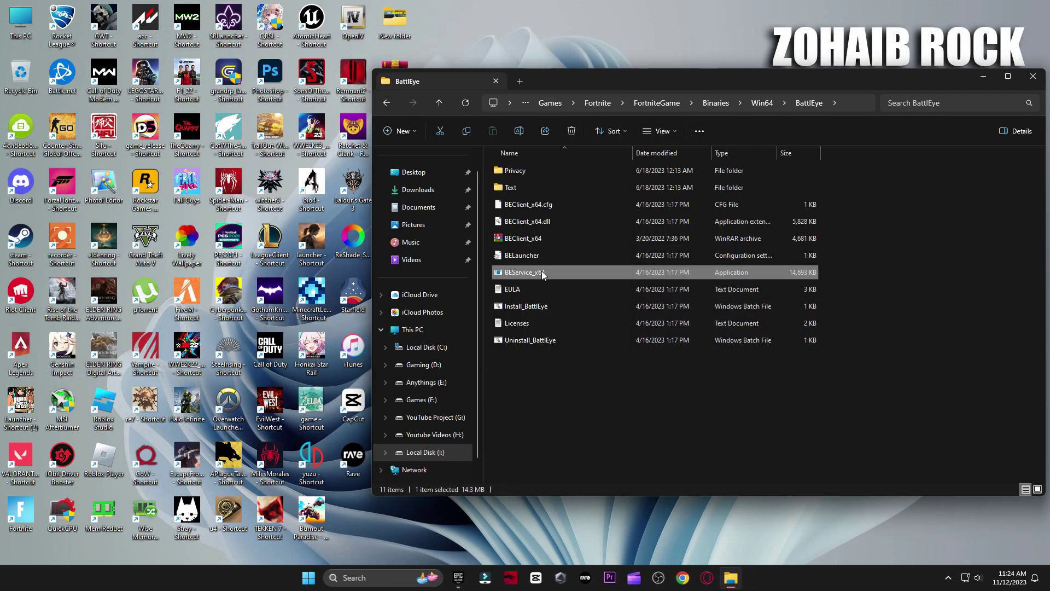
Open the properties of FortniteClient-Win64-Shipping in the Win64 folder and show its compatibility settings
key(alt+Up)
scroll(552, 292, down, 6)
scroll(555, 304, down, 5)
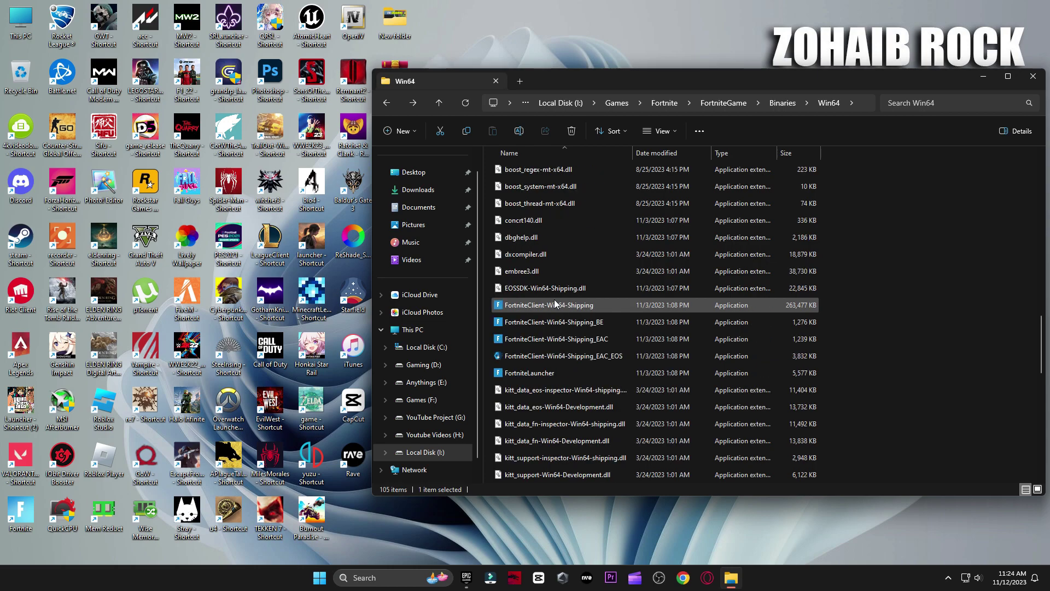
drag(844, 302, 865, 323)
click(551, 309)
right_click(551, 311)
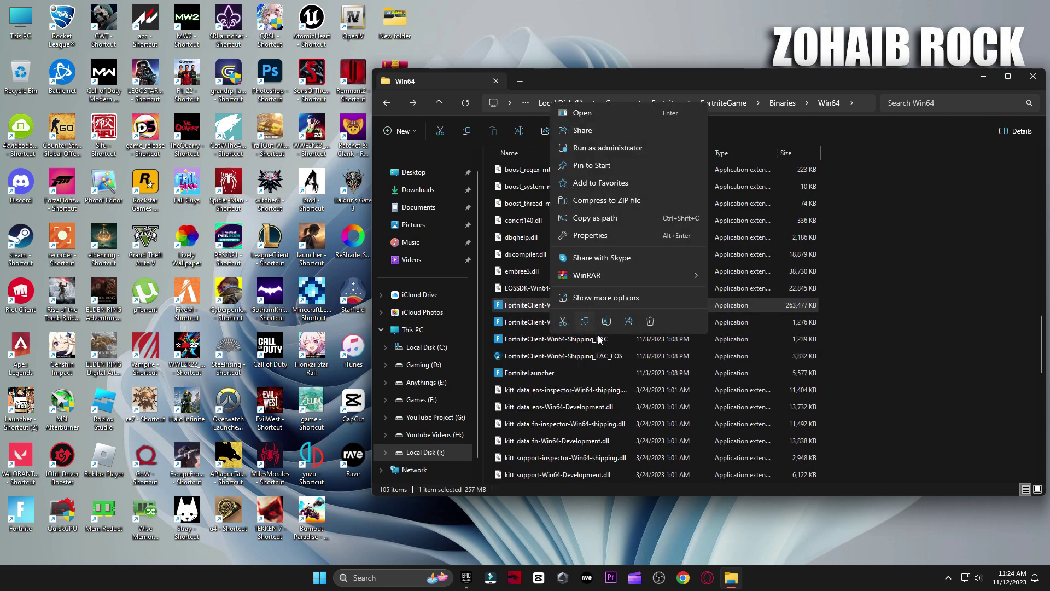
click(608, 298)
click(619, 298)
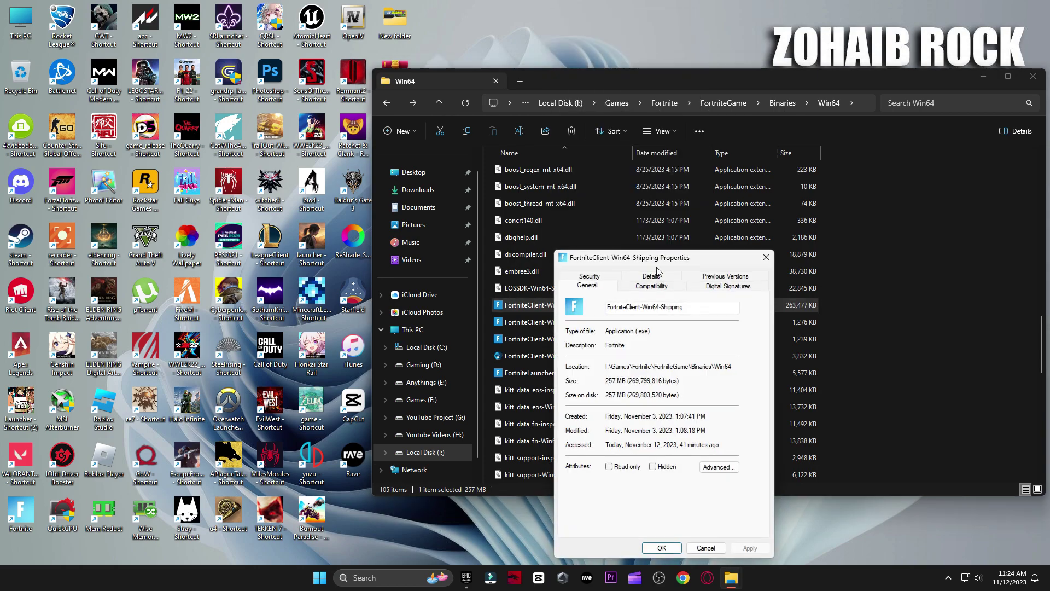
drag(659, 174, 659, 117)
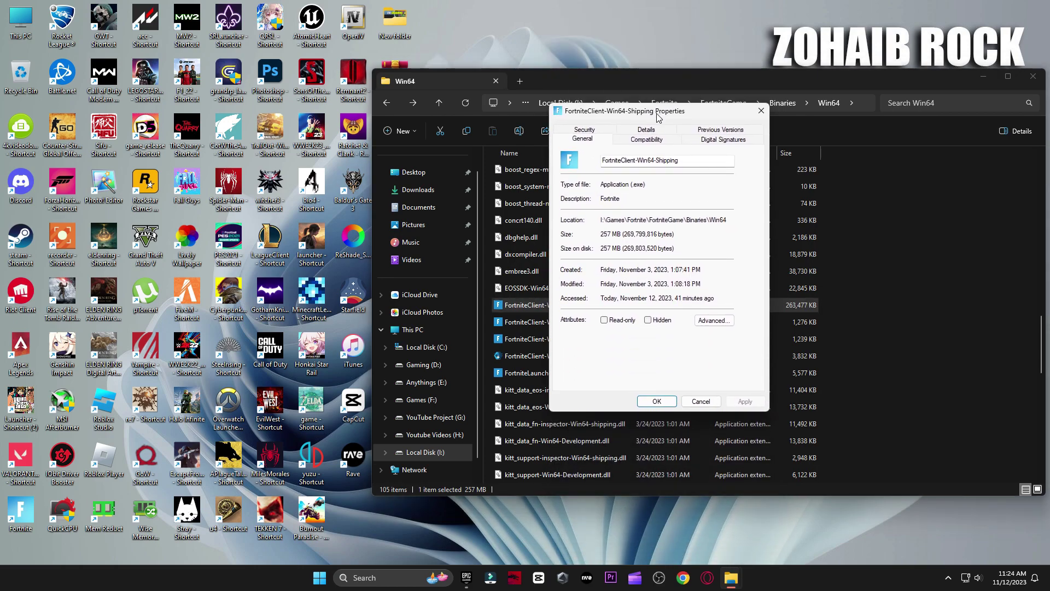
click(647, 140)
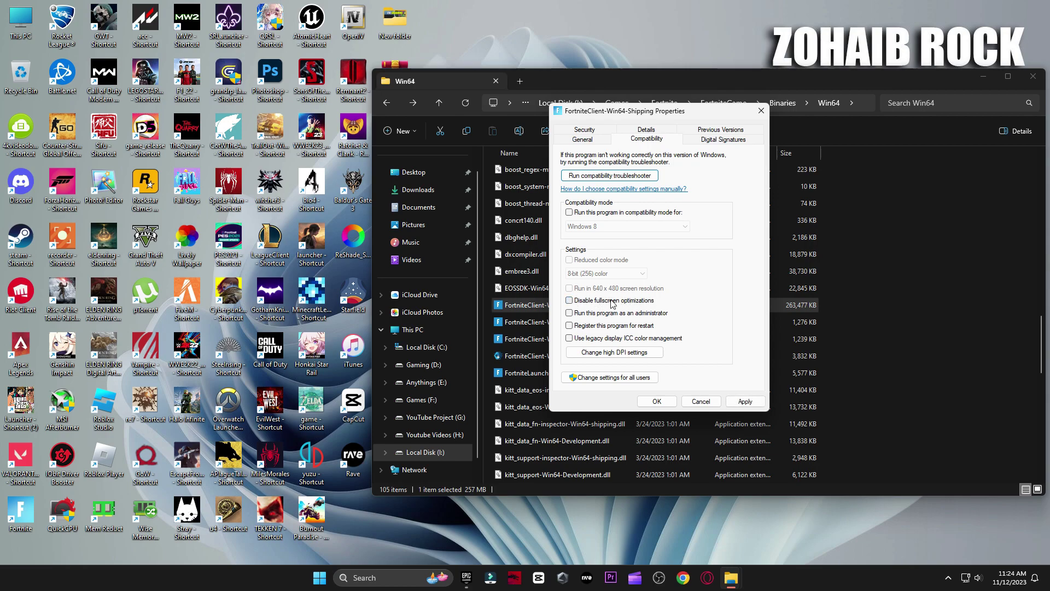
Override the high DPI scaling behavior of FortniteClient-Win64-Shipping with scaling performed by Application, and confirm the DPI settings
click(606, 353)
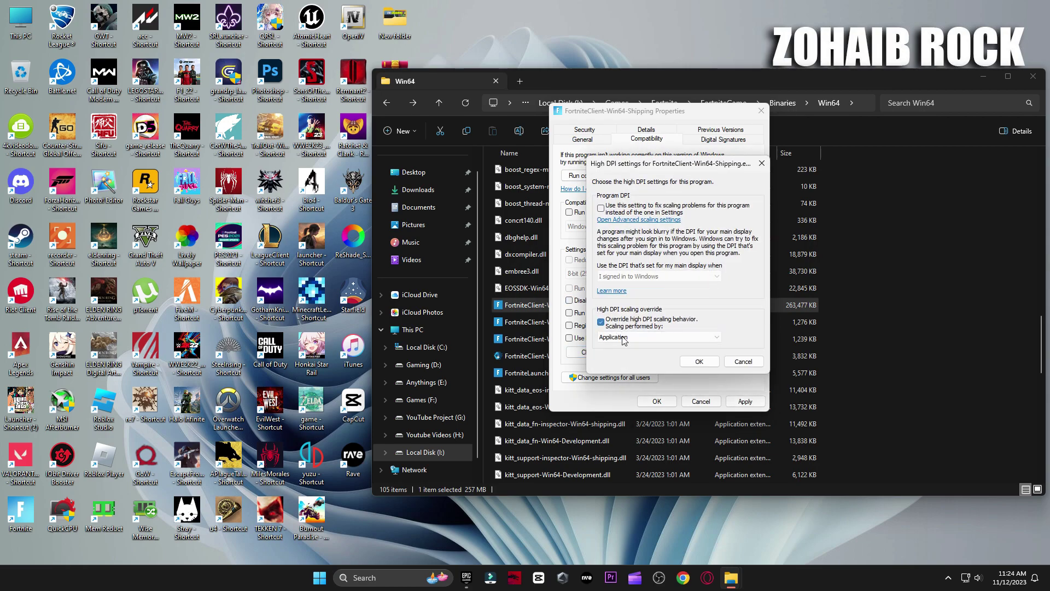
click(624, 338)
click(629, 353)
click(693, 363)
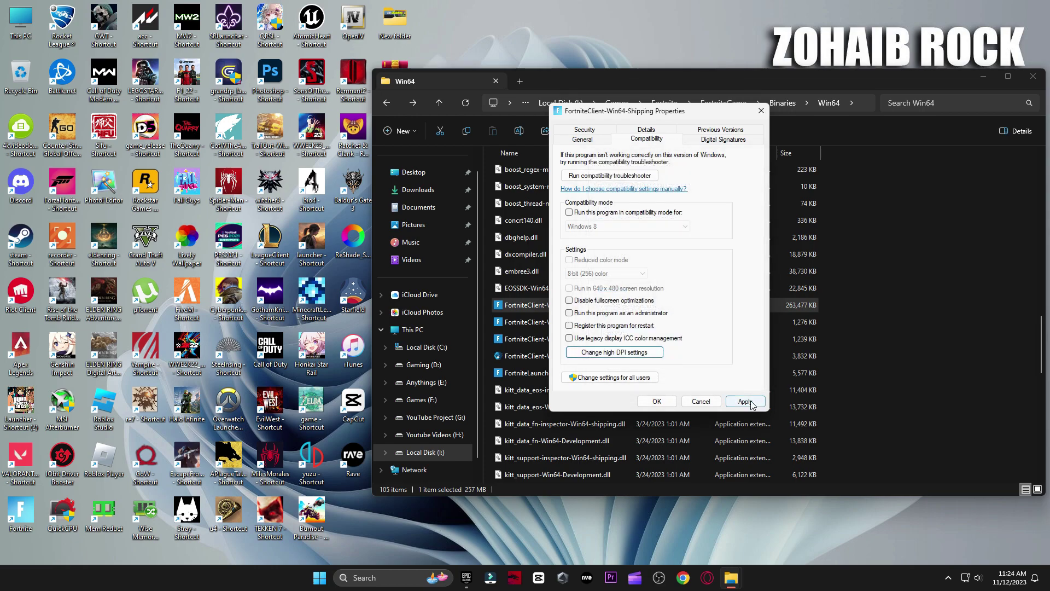
Confirm the FortniteClient-Win64-Shipping properties, and override high DPI scaling of FortniteClient-Win64-Shipping_BE with scaling performed by Application
click(657, 401)
click(565, 321)
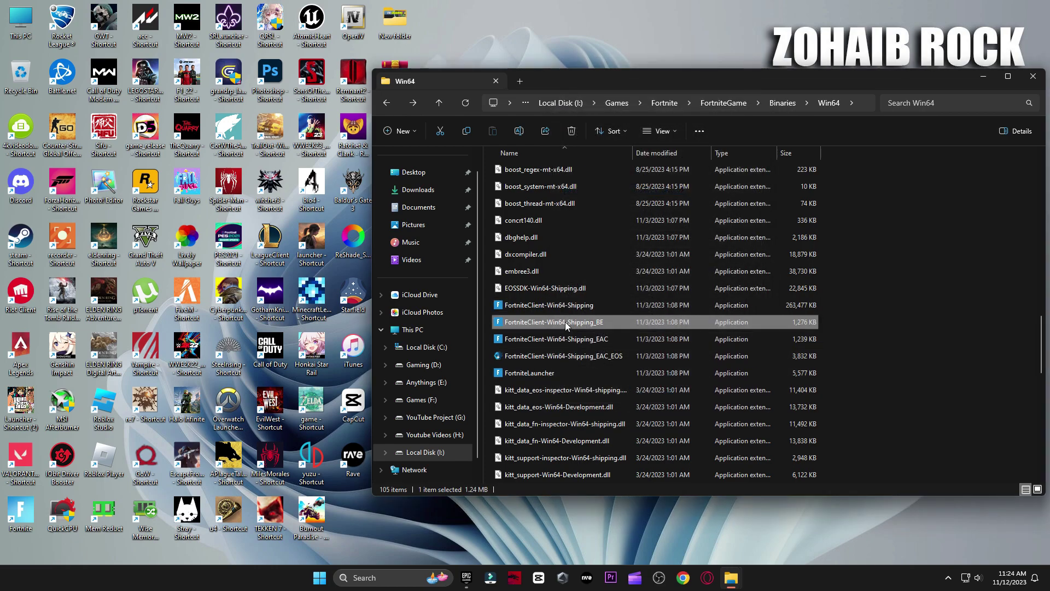
right_click(566, 322)
click(601, 309)
click(617, 314)
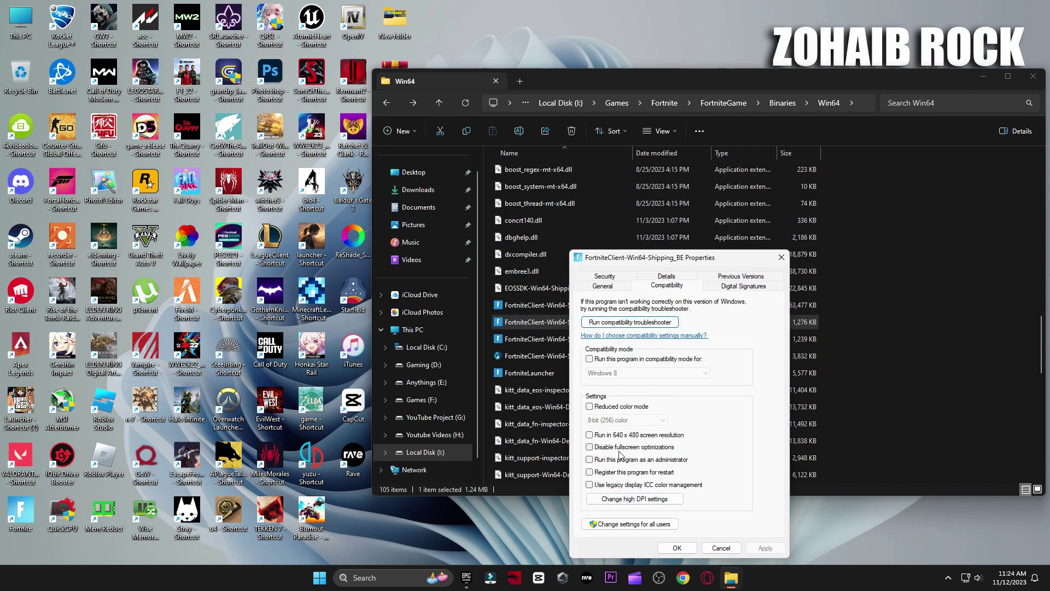
click(631, 500)
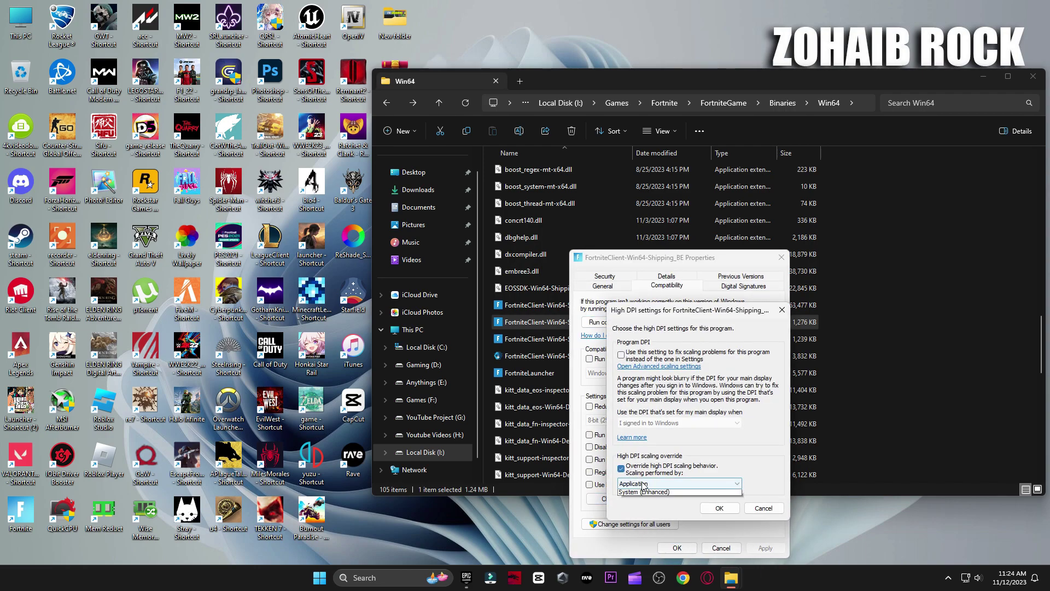
click(718, 507)
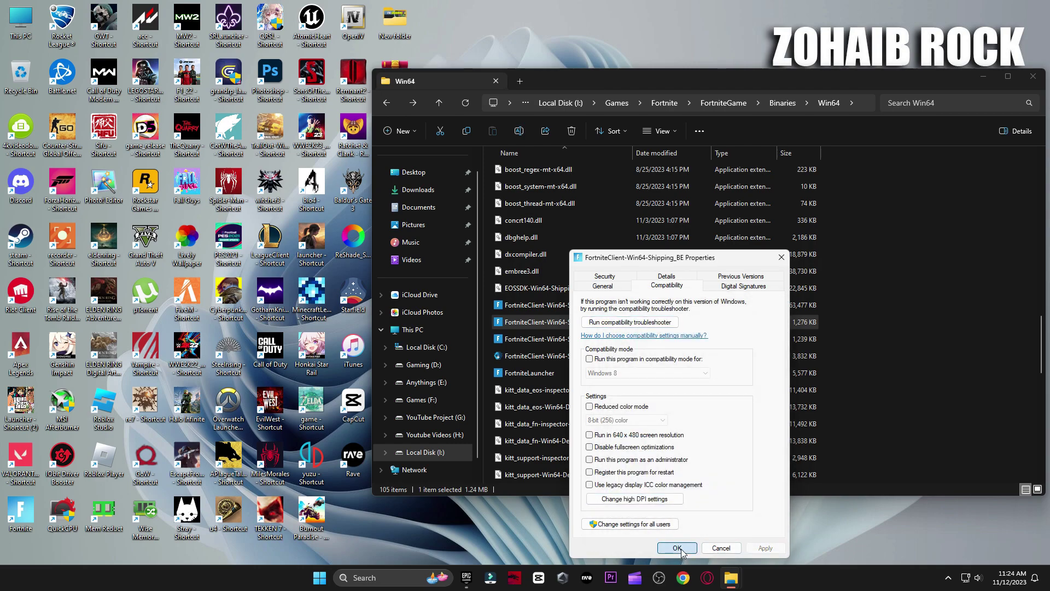
click(676, 547)
Override the high DPI scaling behavior of FortniteLauncher with scaling performed by Application, confirm its properties and close the Win64 folder
right_click(533, 372)
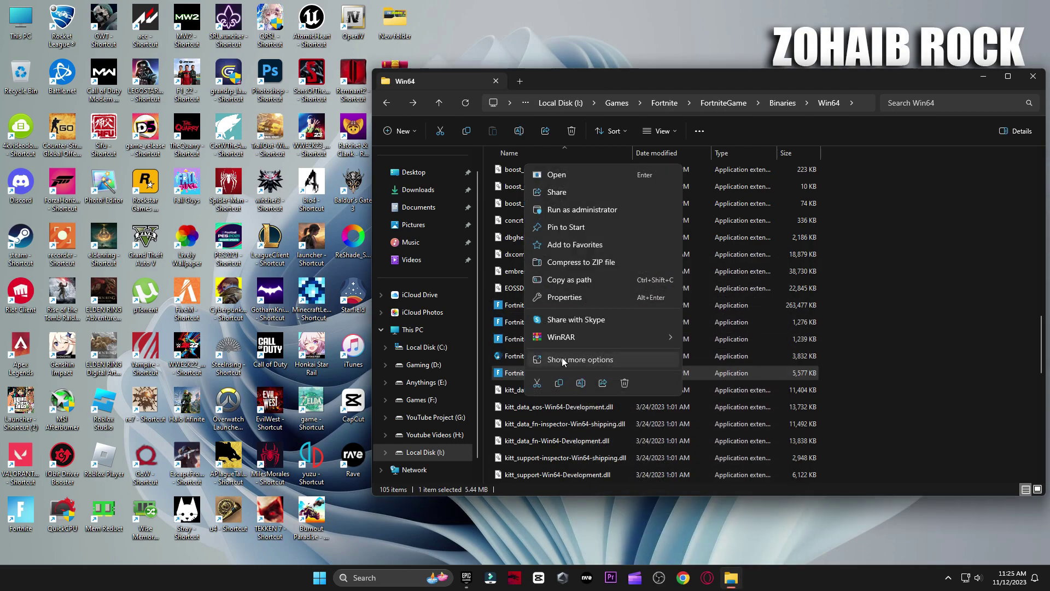
click(562, 359)
click(559, 361)
click(604, 285)
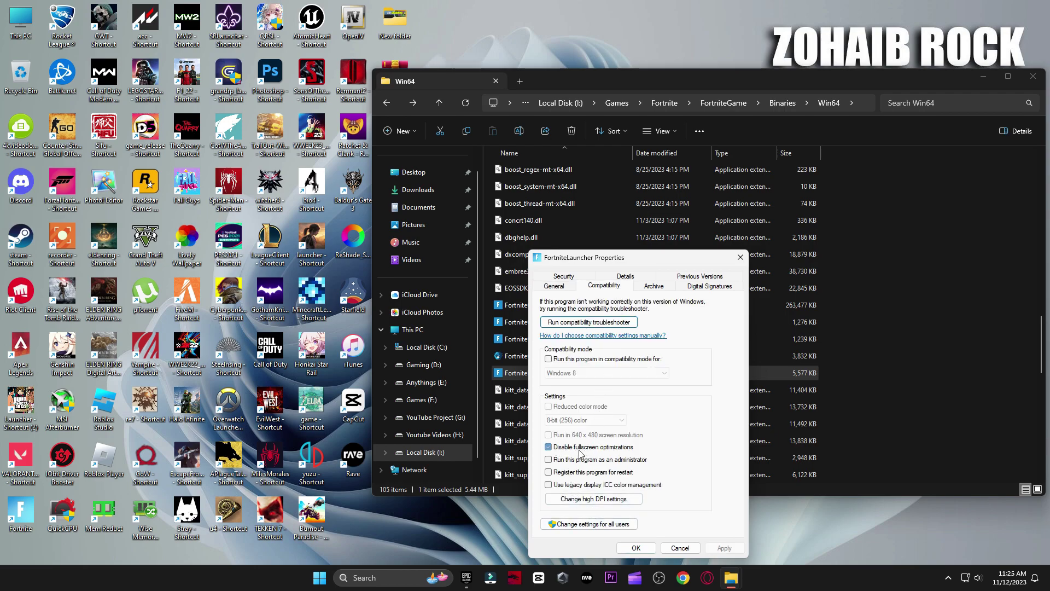
click(594, 499)
click(600, 473)
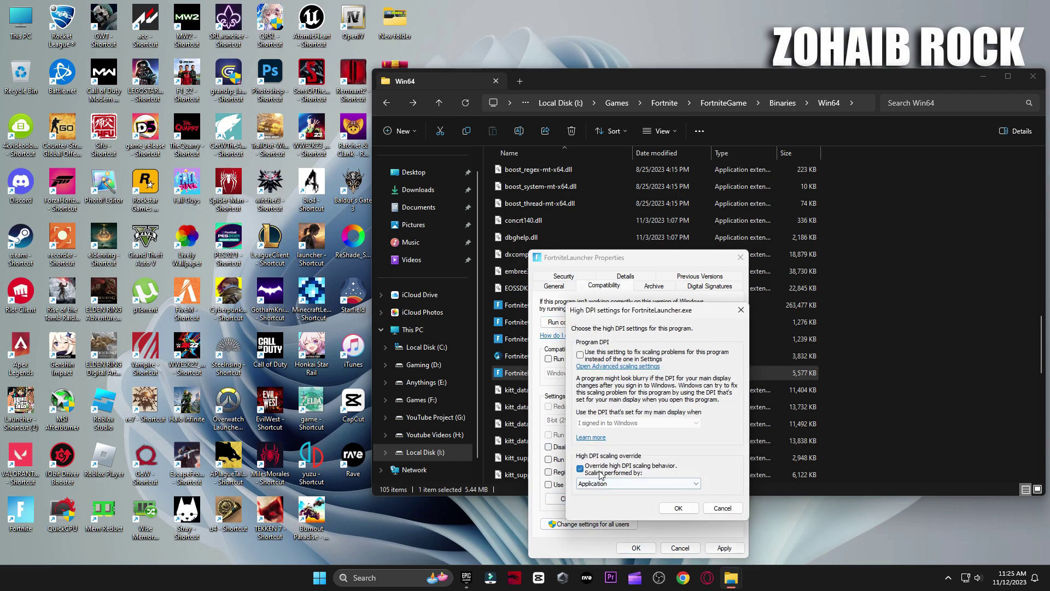
click(606, 484)
click(602, 493)
click(678, 507)
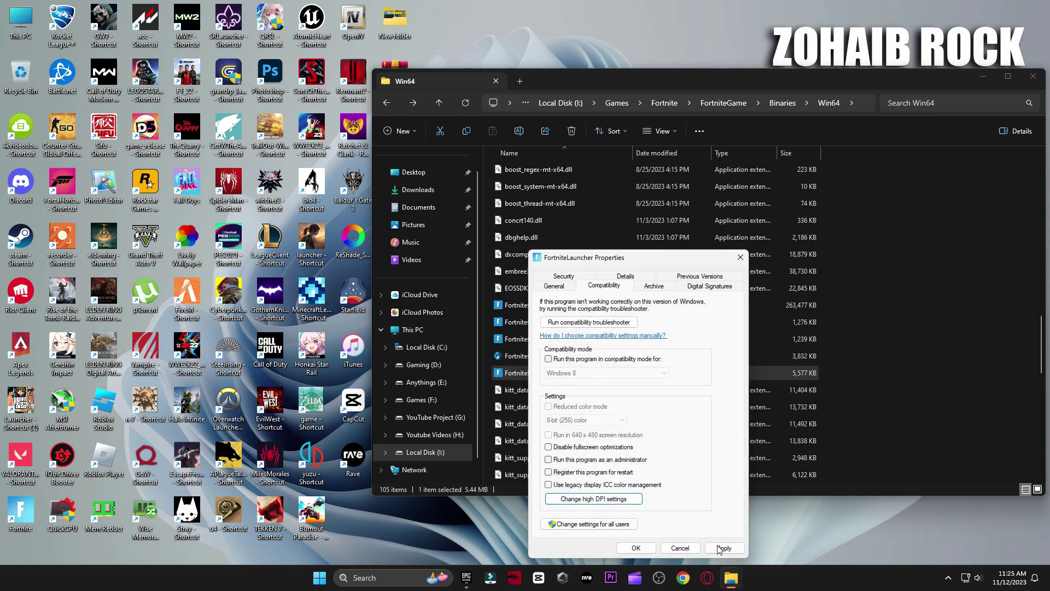
click(637, 548)
click(1033, 76)
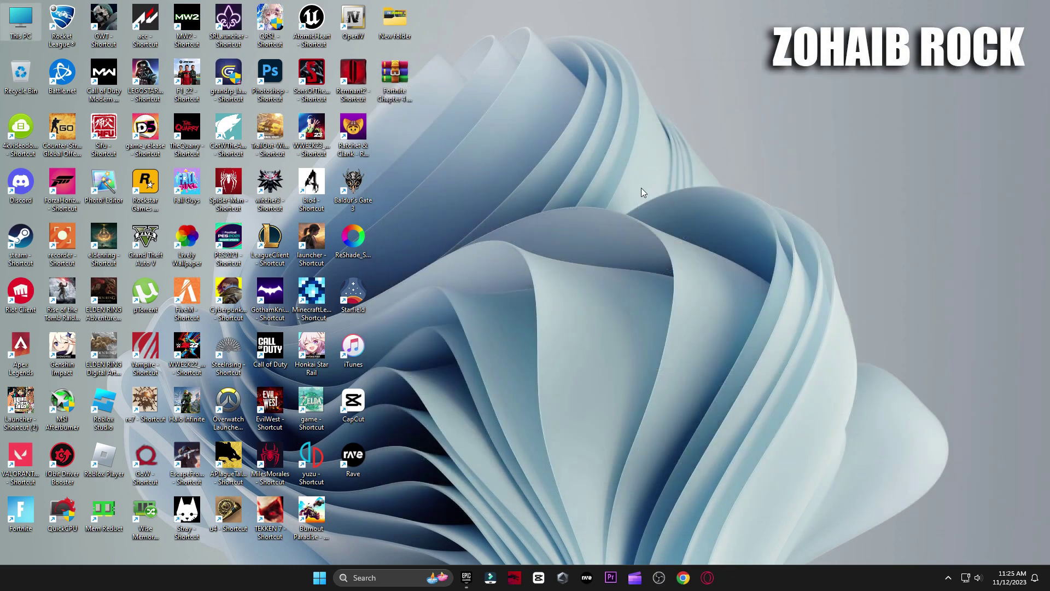
Open the appdata folder through the Windows Run dialog
click(386, 577)
text(run)
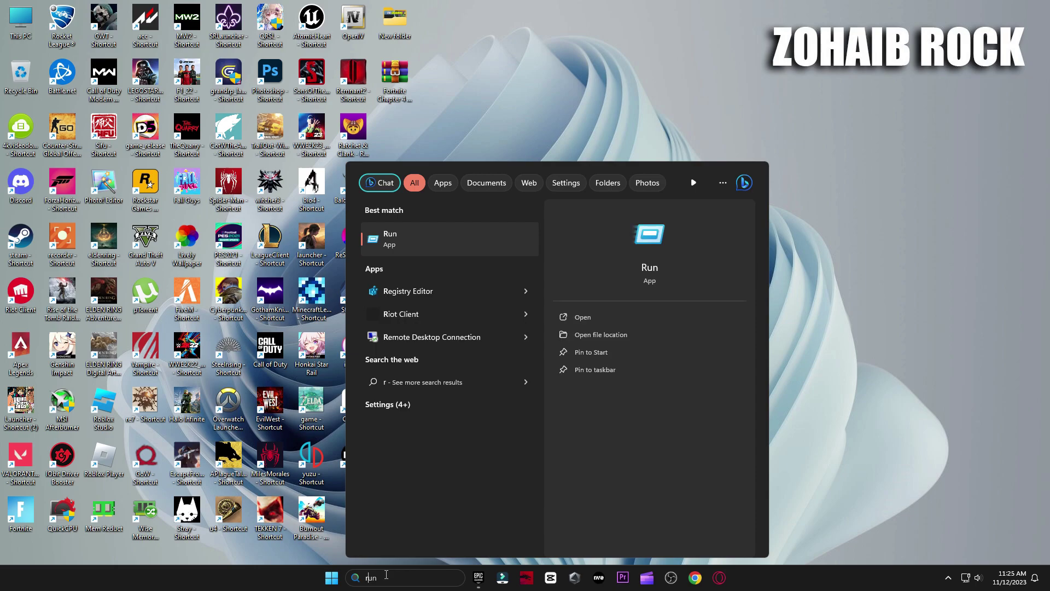
click(500, 252)
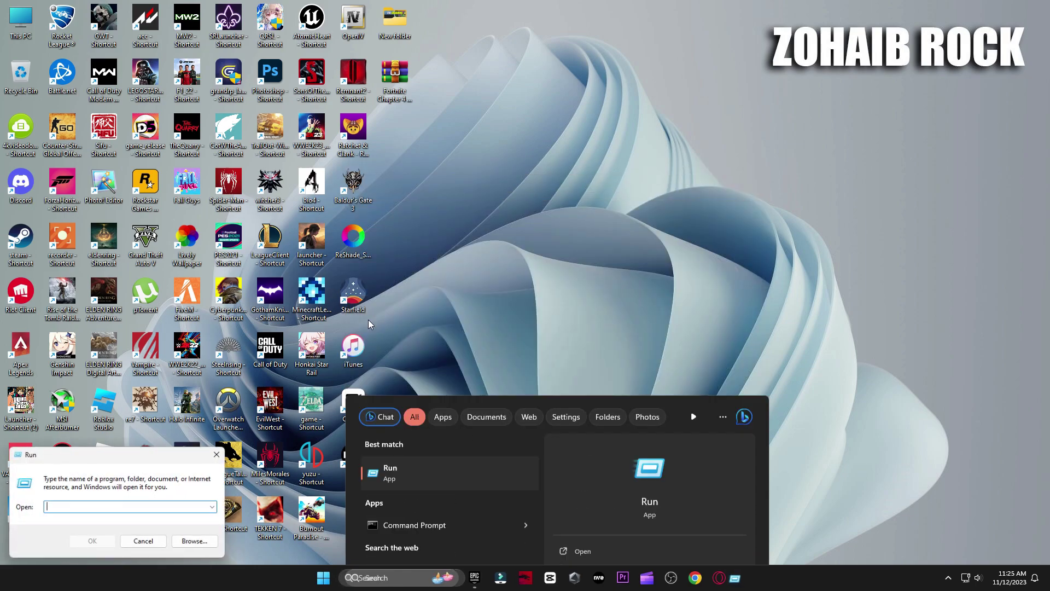
text(a)
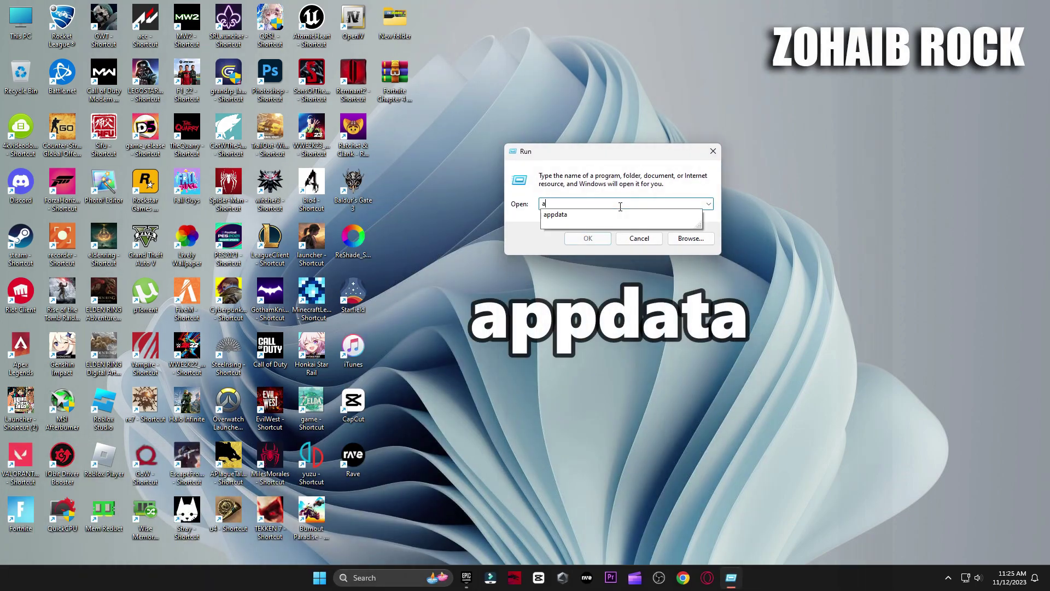
text(ppdata)
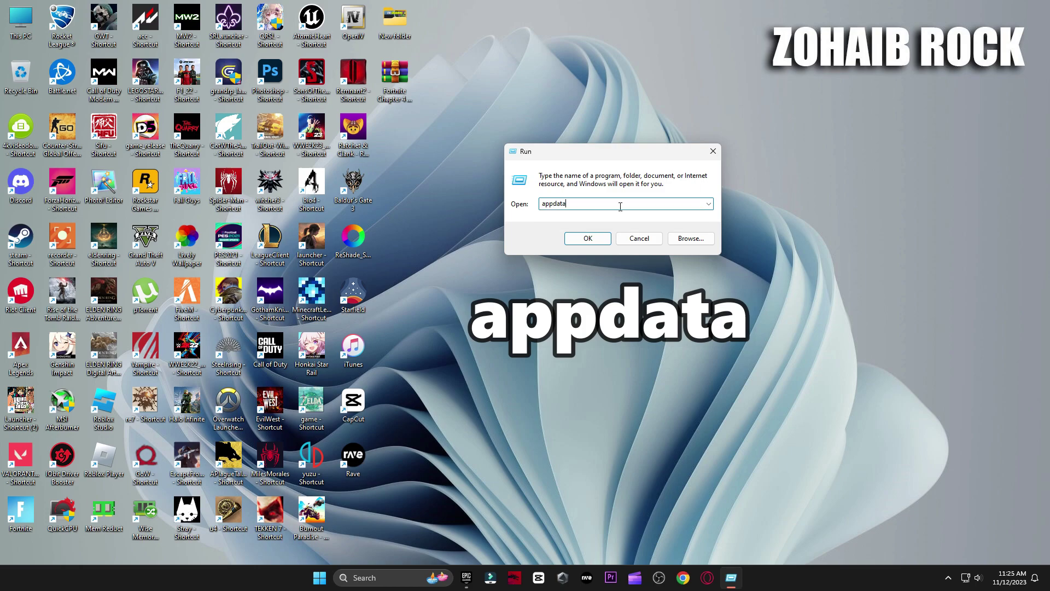
click(587, 238)
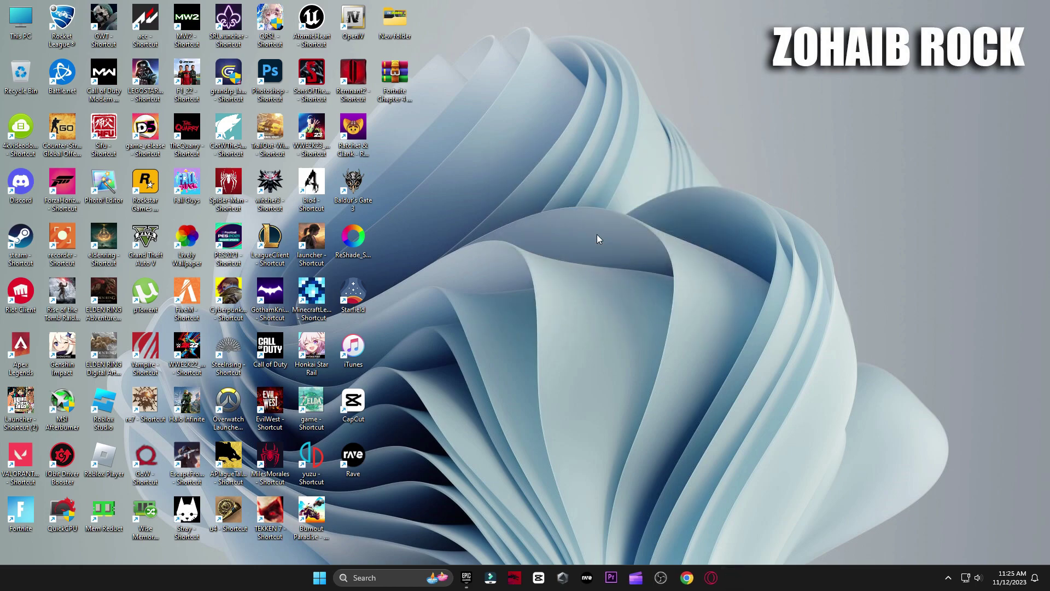
Delete the GameUserSettings file from Local > FortniteGame > Saved > Config > WindowsClient
double_click(526, 170)
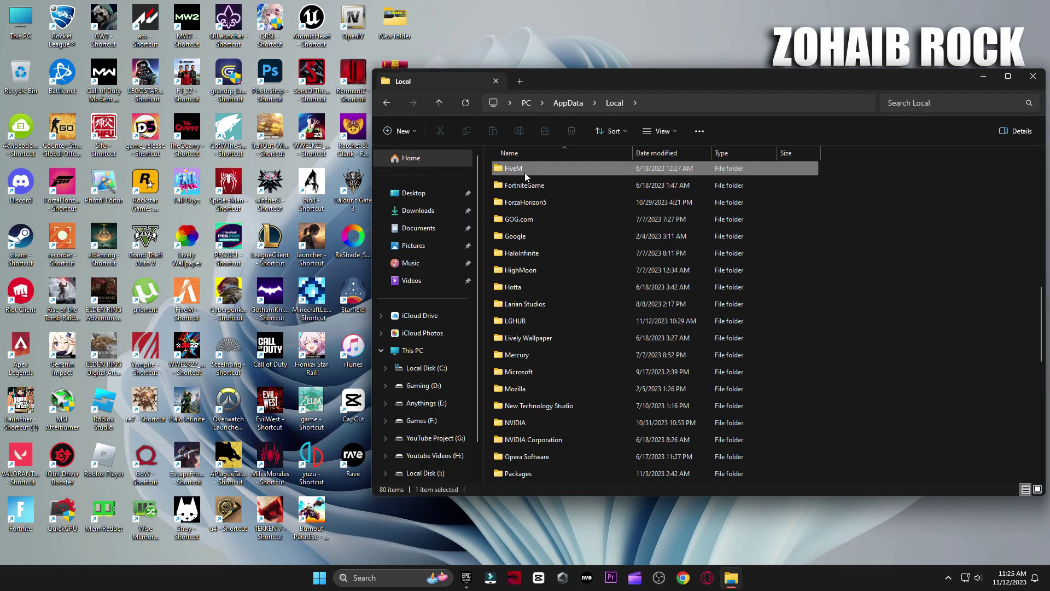
double_click(535, 187)
double_click(534, 169)
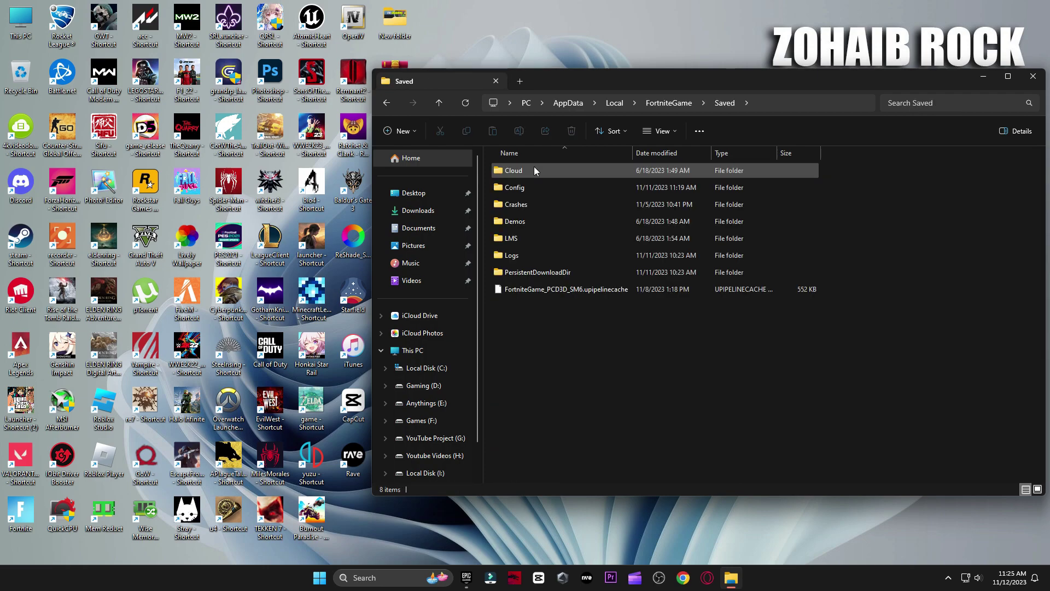
double_click(532, 188)
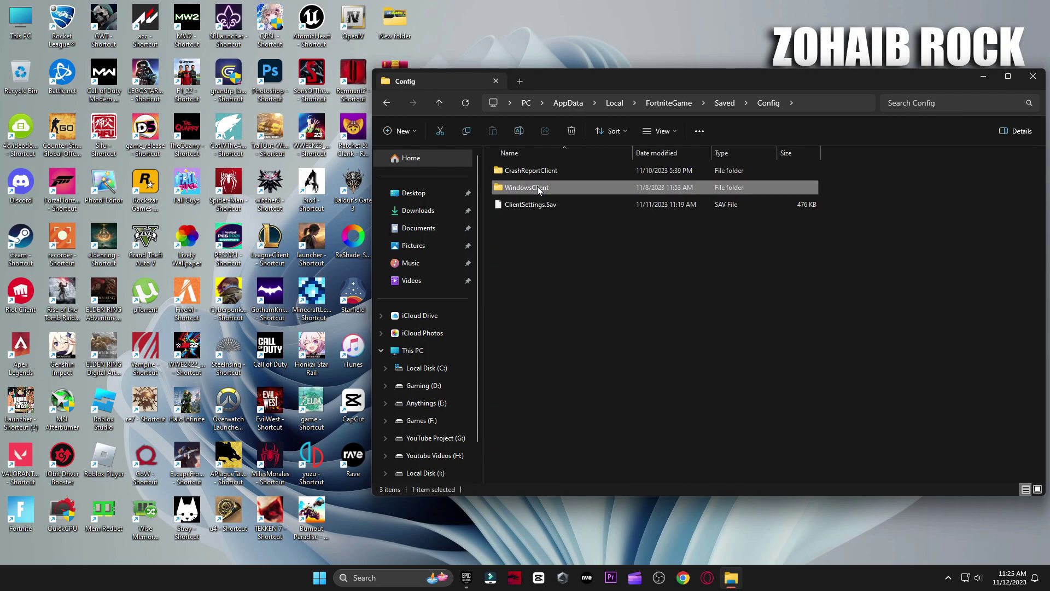
double_click(537, 186)
right_click(529, 170)
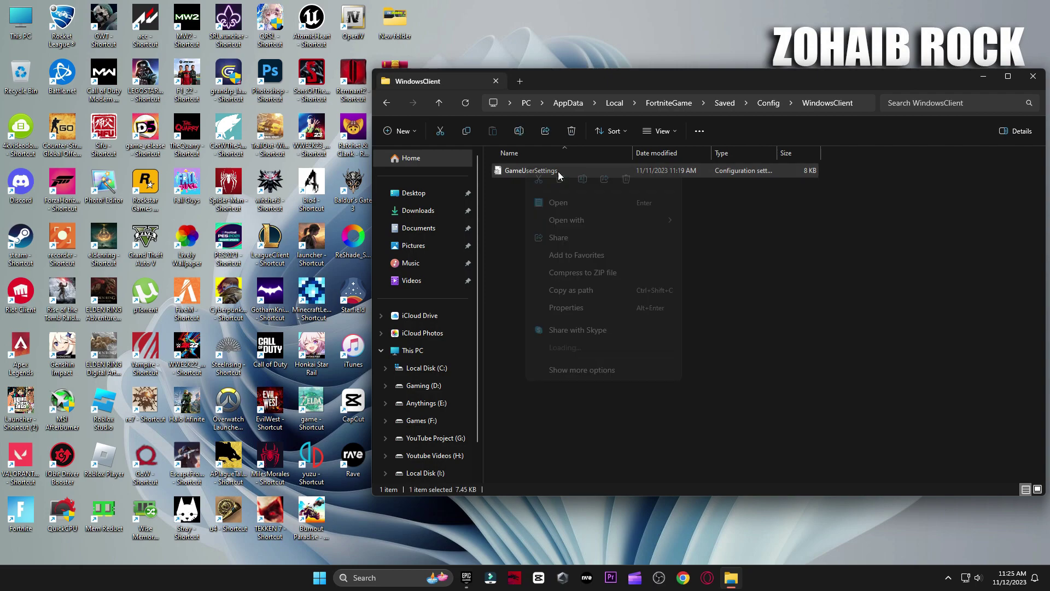
click(626, 179)
Delete all contents of the CrashReportClient folder inside FortniteGame's Config folder
click(389, 104)
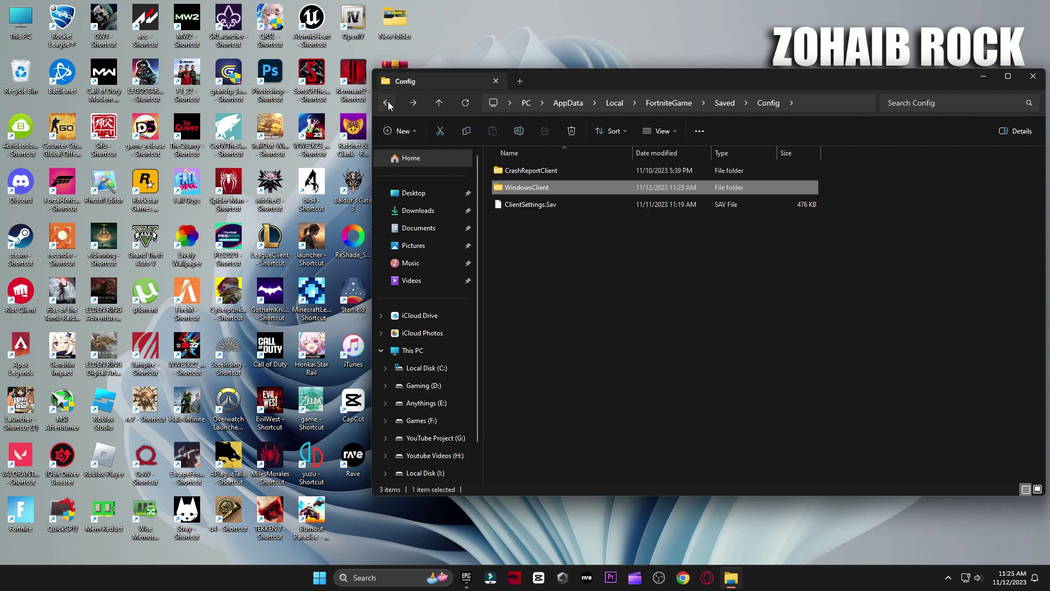
double_click(525, 170)
drag(650, 317, 535, 174)
key(Delete)
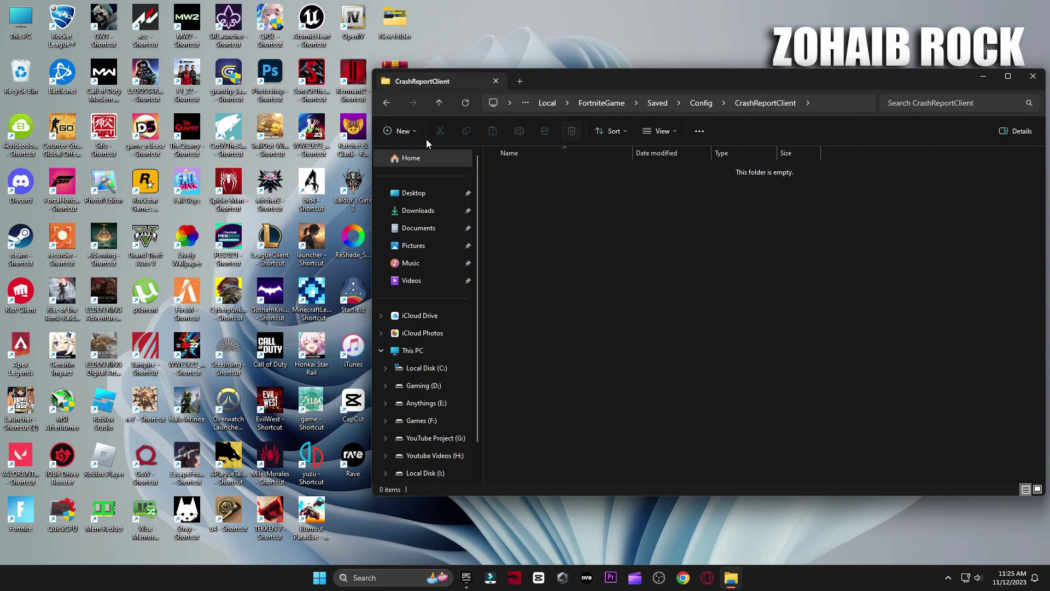
Delete all files in the Logs folder inside FortniteGame > Saved
click(386, 103)
click(386, 104)
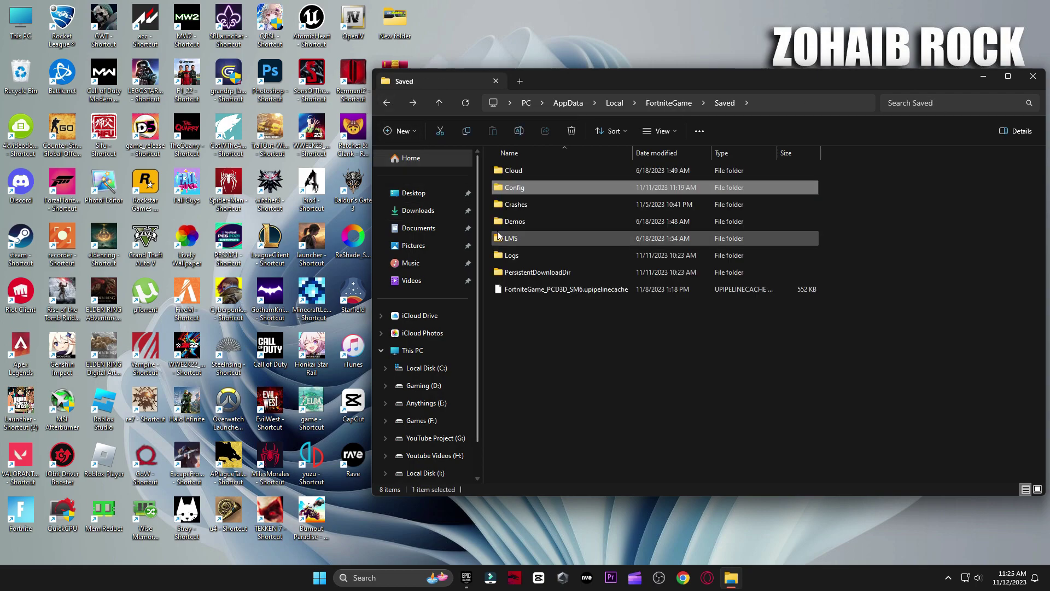
double_click(513, 256)
key(ctrl+a)
click(571, 131)
Go back to the Local folder, open EpicGamesLauncher > Saved, and check its Crashes folder for files
click(386, 103)
click(386, 104)
click(386, 103)
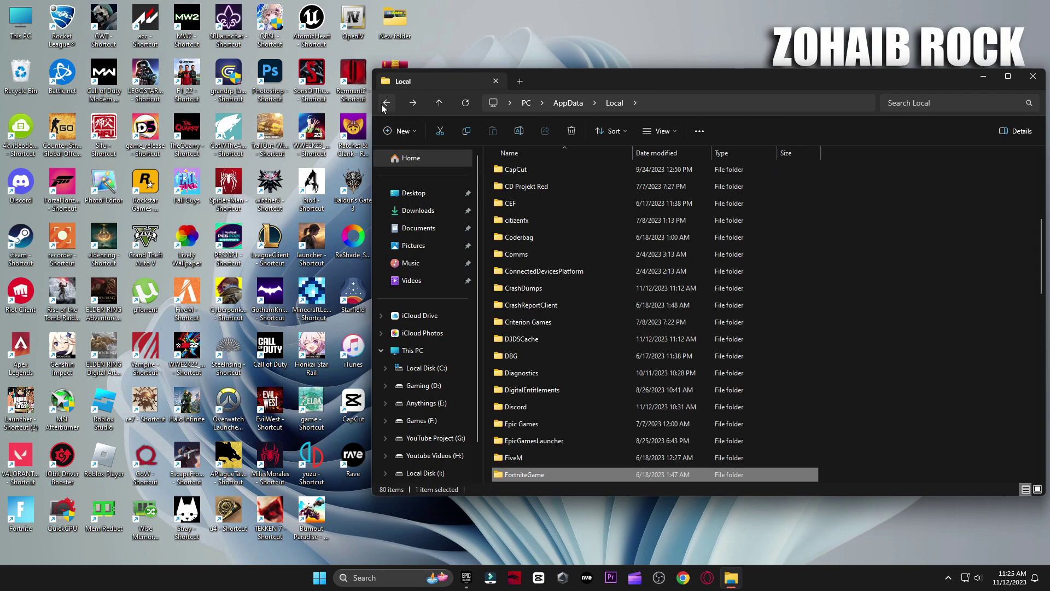
click(543, 442)
double_click(550, 442)
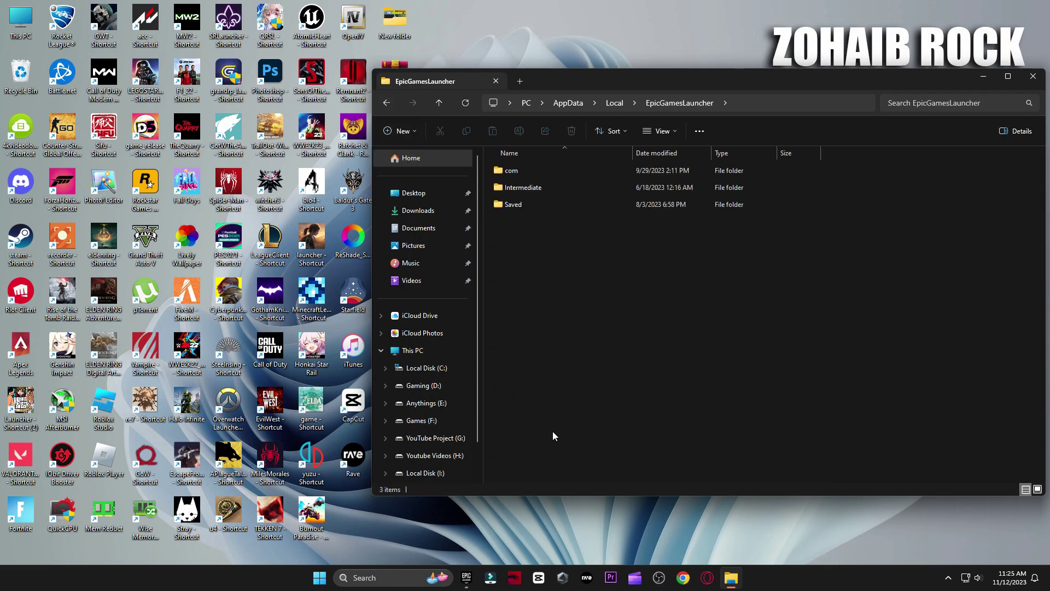
double_click(533, 206)
double_click(530, 191)
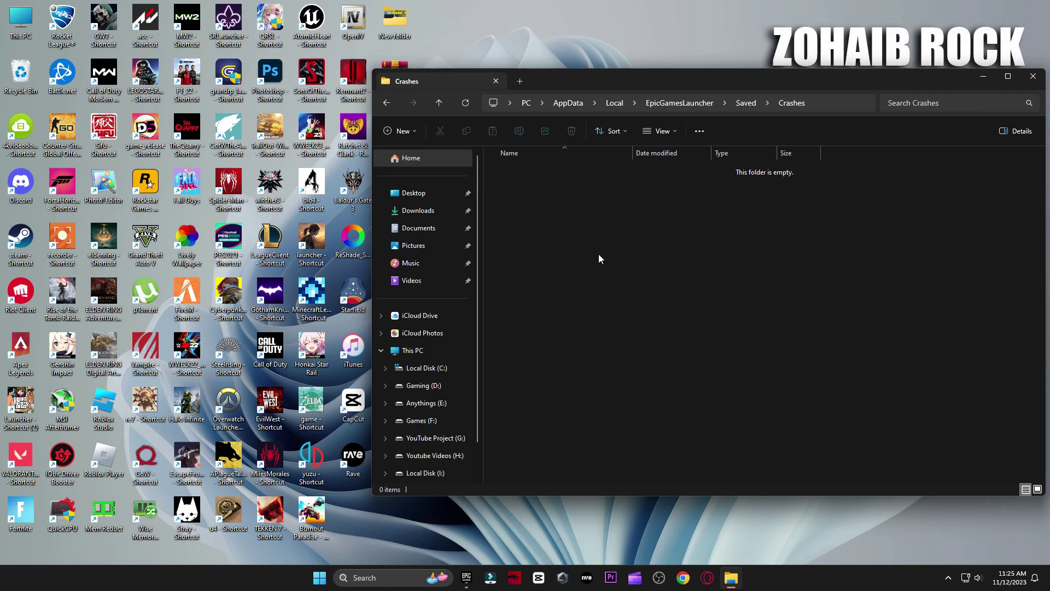
click(387, 104)
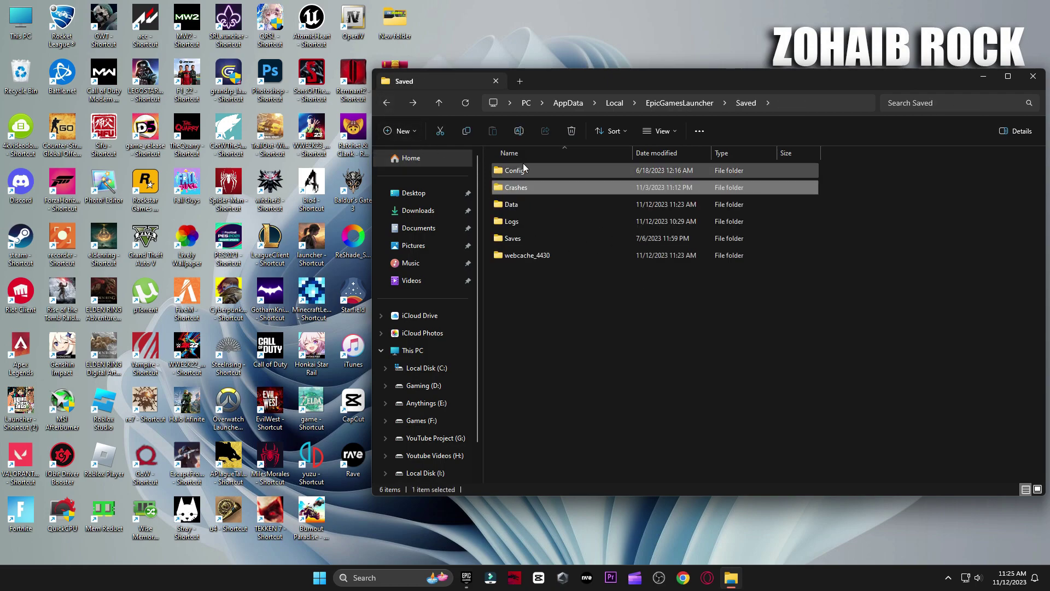
Delete everything in the first subfolder of EpicGamesLauncher > Saved > Config and return to the Saved folder
double_click(524, 169)
double_click(534, 171)
drag(682, 332, 528, 164)
click(567, 136)
click(387, 104)
click(389, 104)
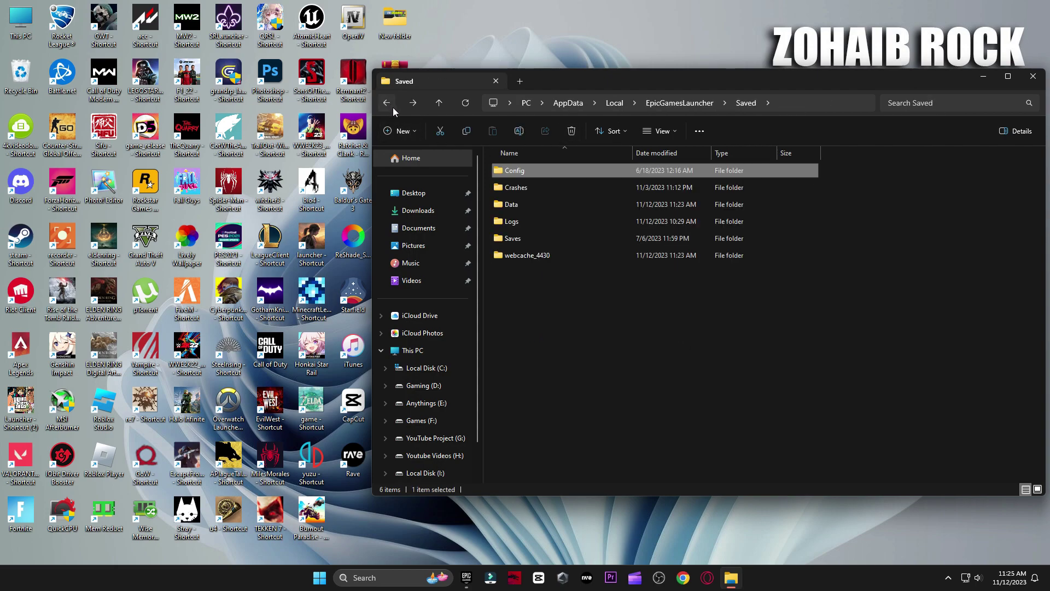
Delete all files in EpicGamesLauncher's Saved > Logs folder, skipping every file in use, and close the folder window
double_click(520, 222)
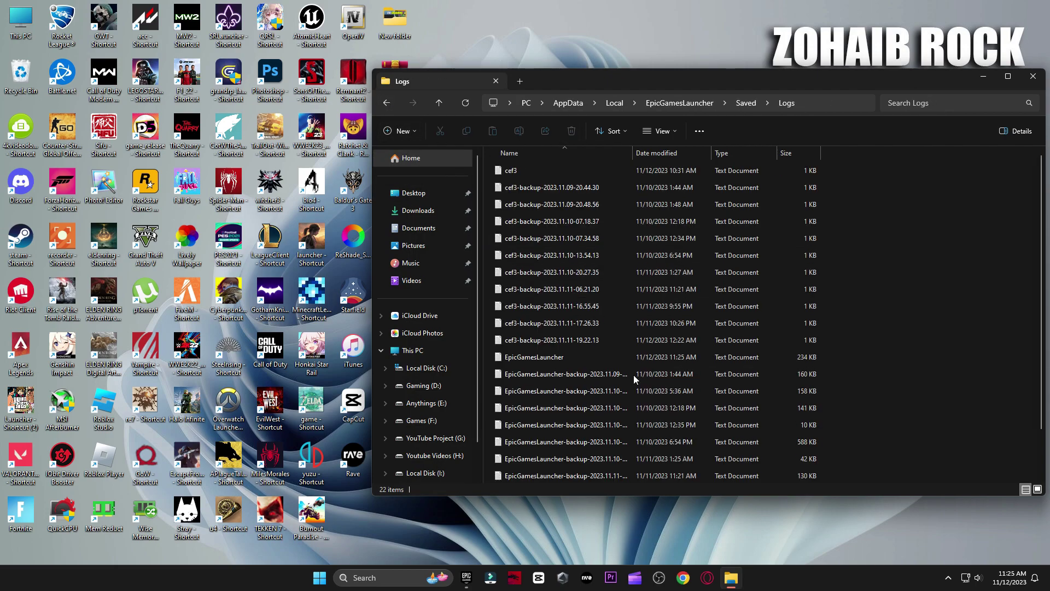
key(ctrl+a)
click(571, 131)
click(421, 243)
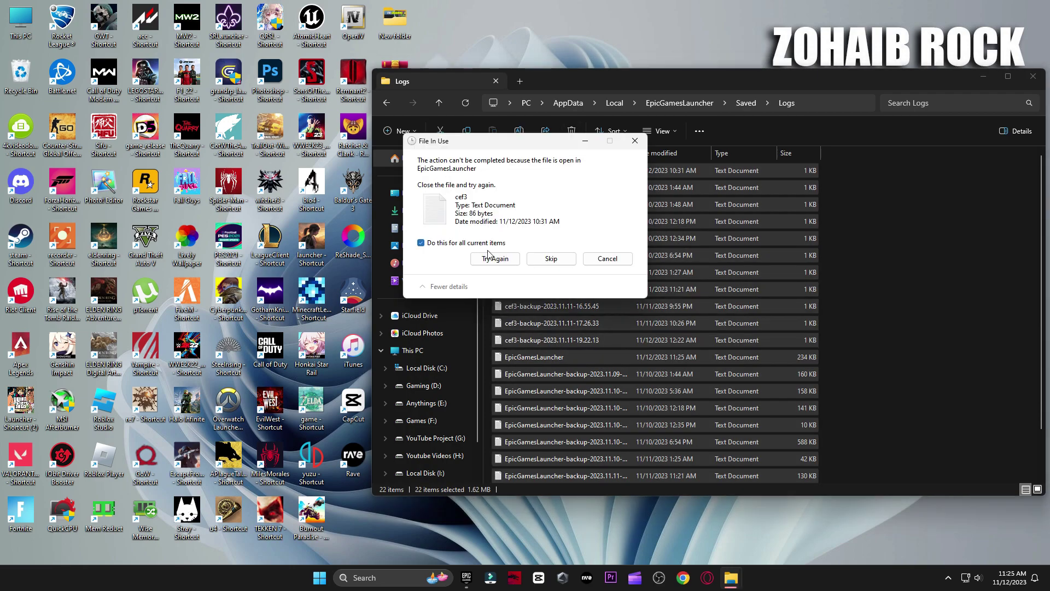
click(551, 257)
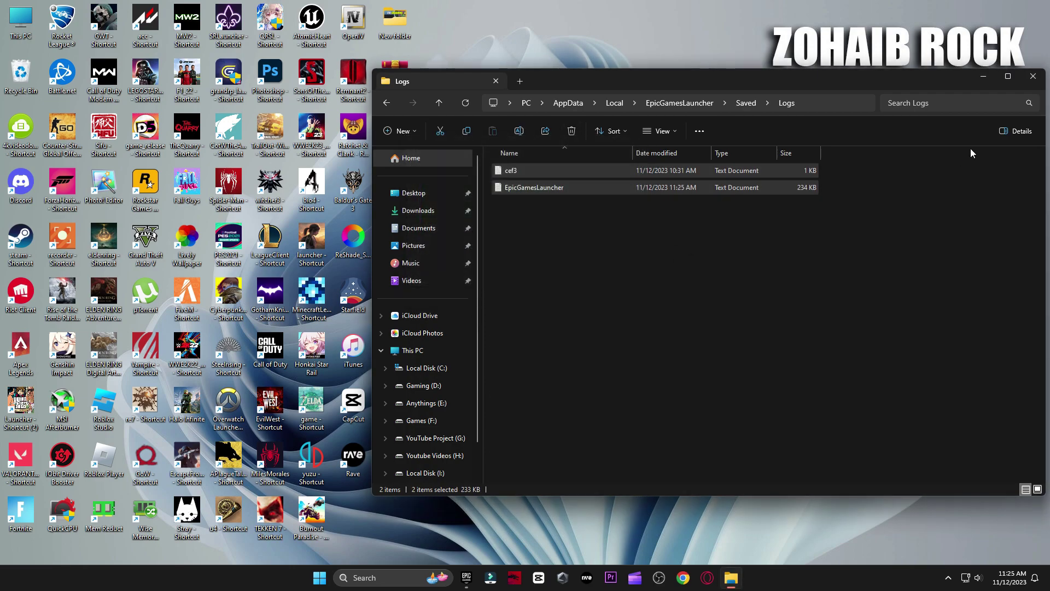
click(1032, 78)
Empty the Recycle Bin and confirm the permanent deletion
right_click(22, 71)
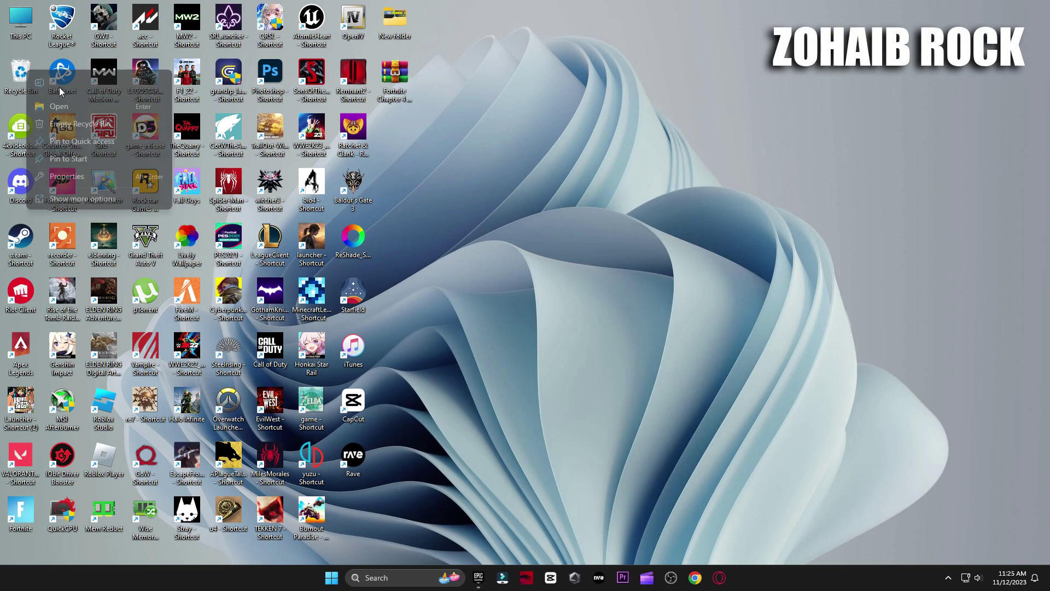
click(103, 122)
key(Return)
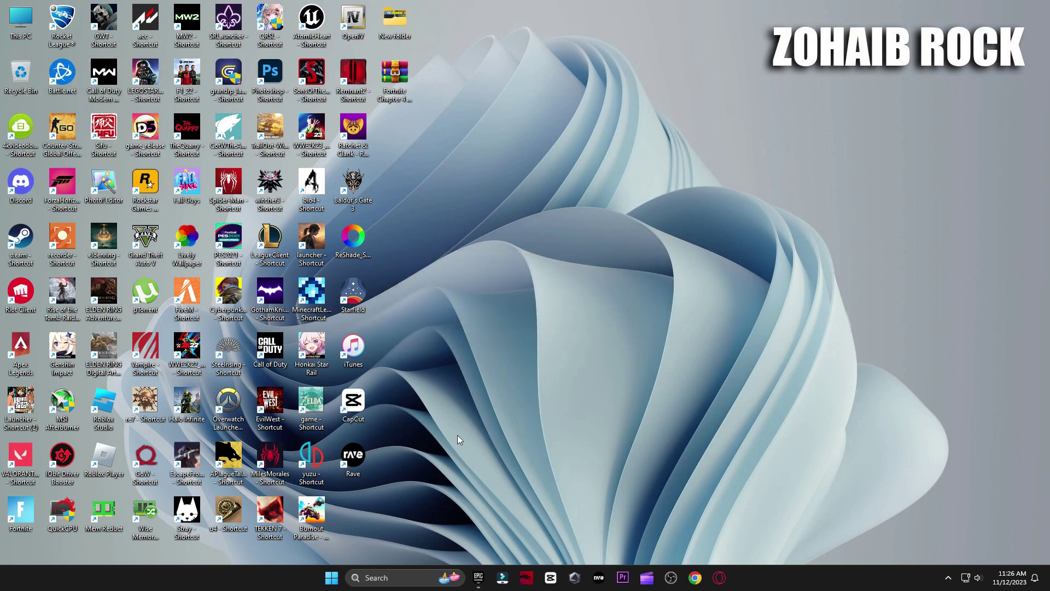
Open Windows Settings and check the General permissions under Privacy & security
click(331, 578)
click(534, 345)
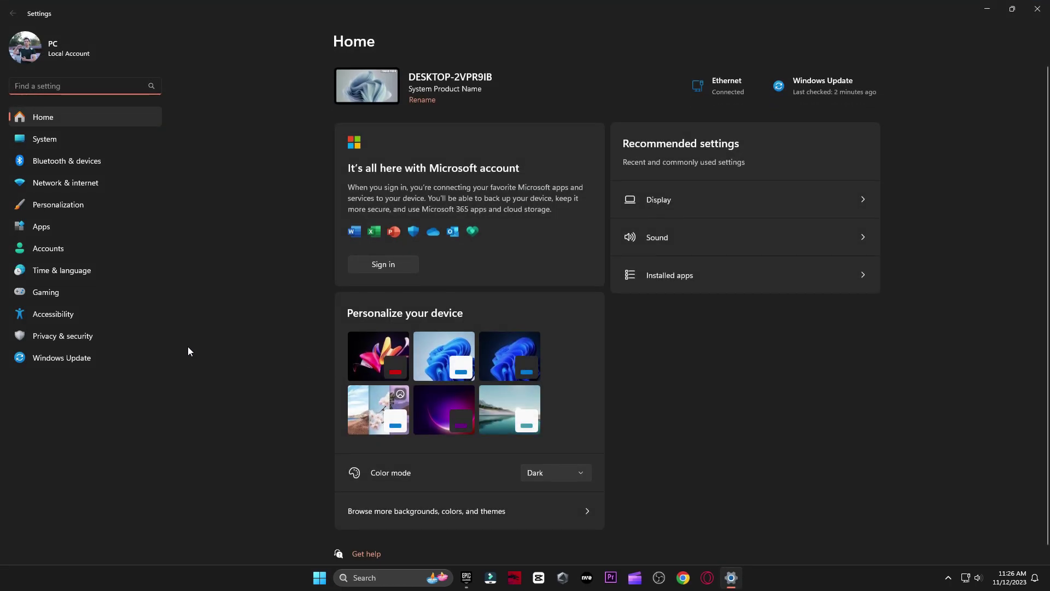
click(65, 336)
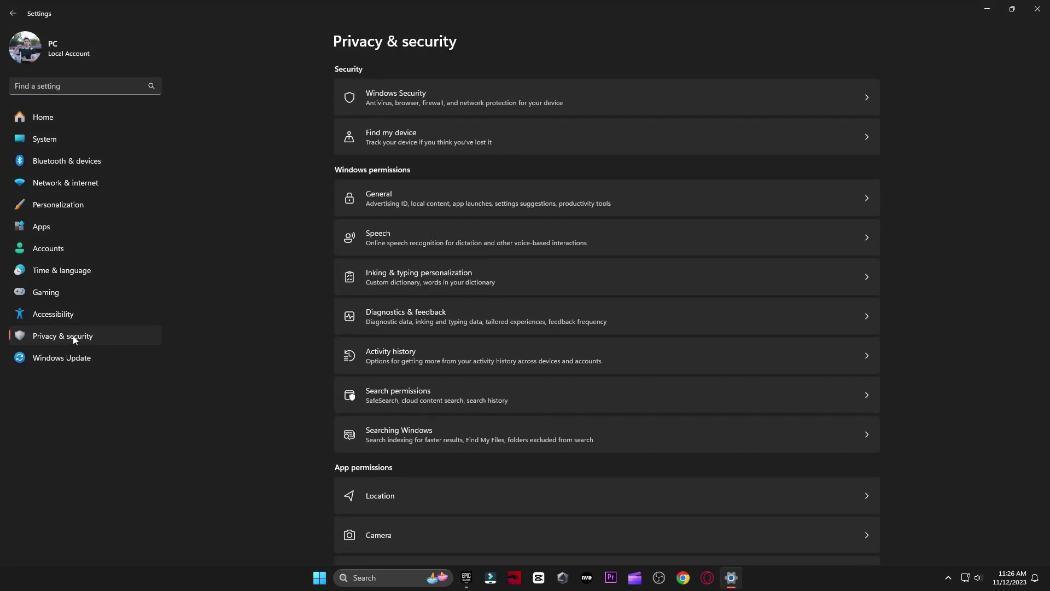
click(524, 206)
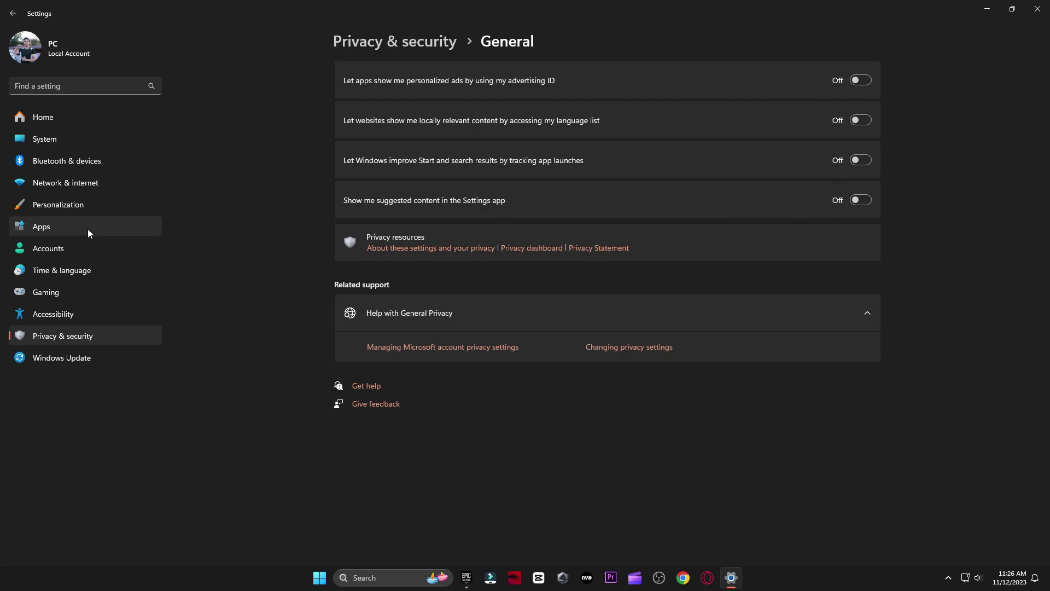
Review which apps start automatically at sign-in in the Apps > Startup settings
click(53, 225)
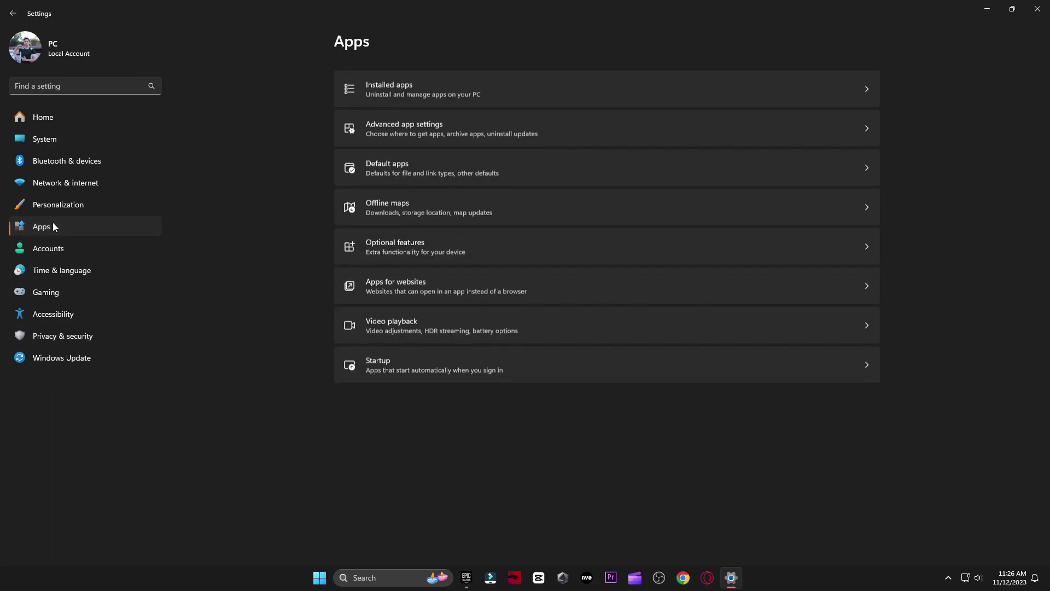
click(464, 361)
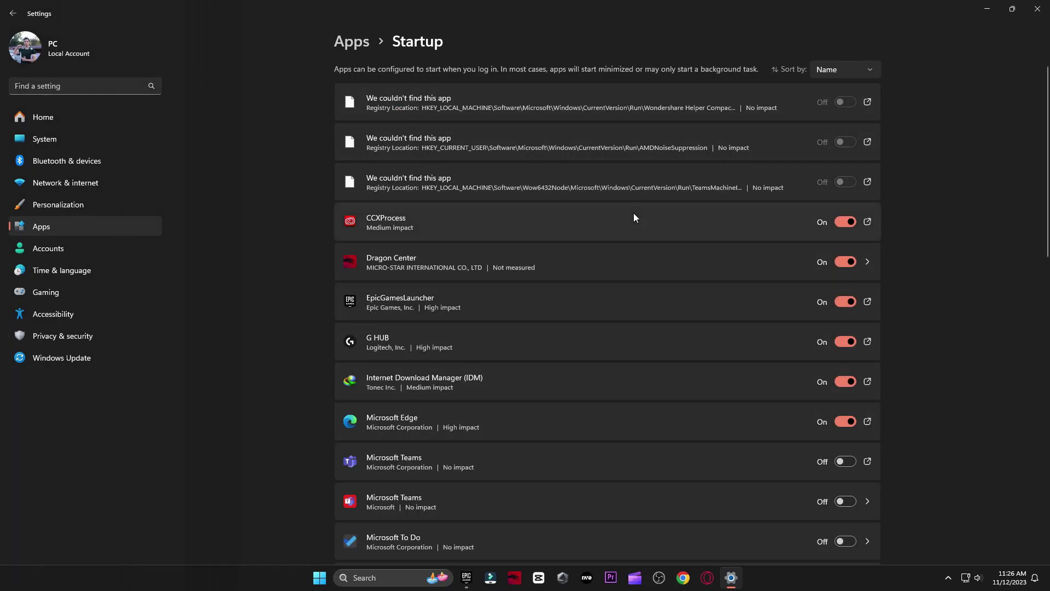
scroll(631, 213, down, 15)
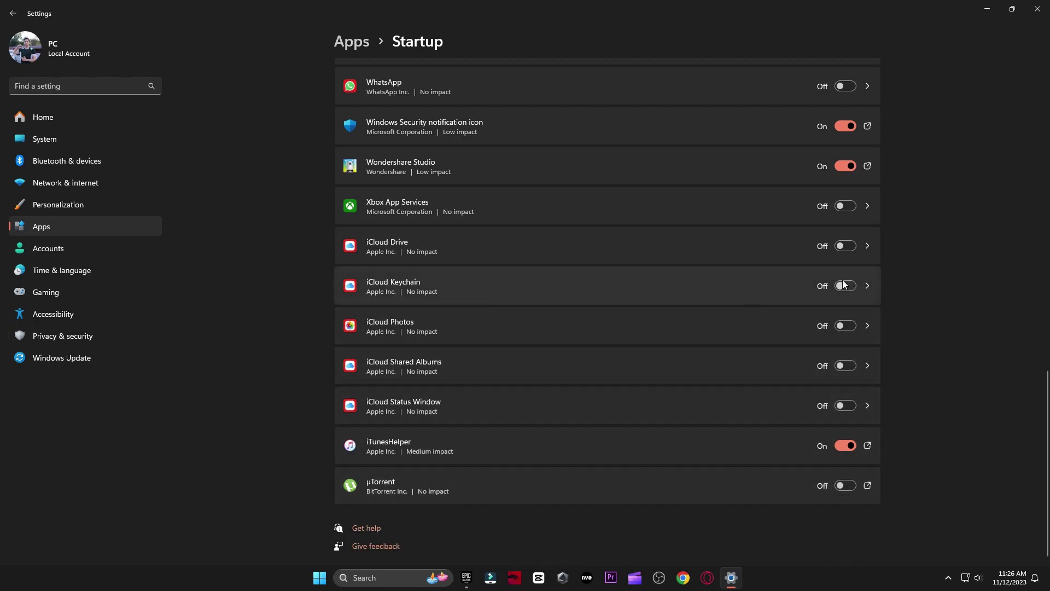
scroll(673, 444, up, 5)
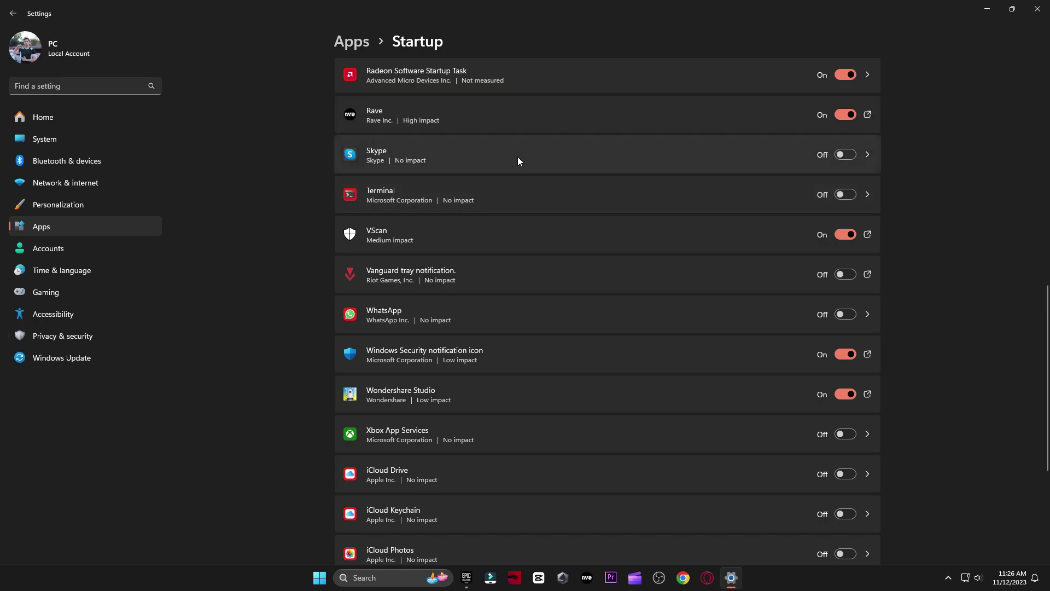
scroll(463, 202, up, 8)
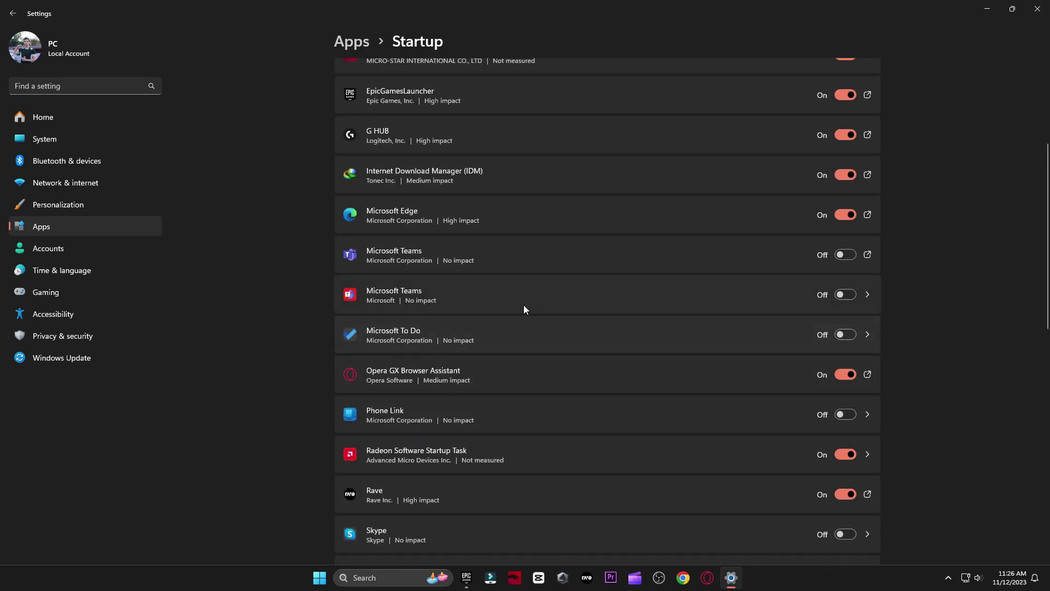
scroll(613, 350, up, 4)
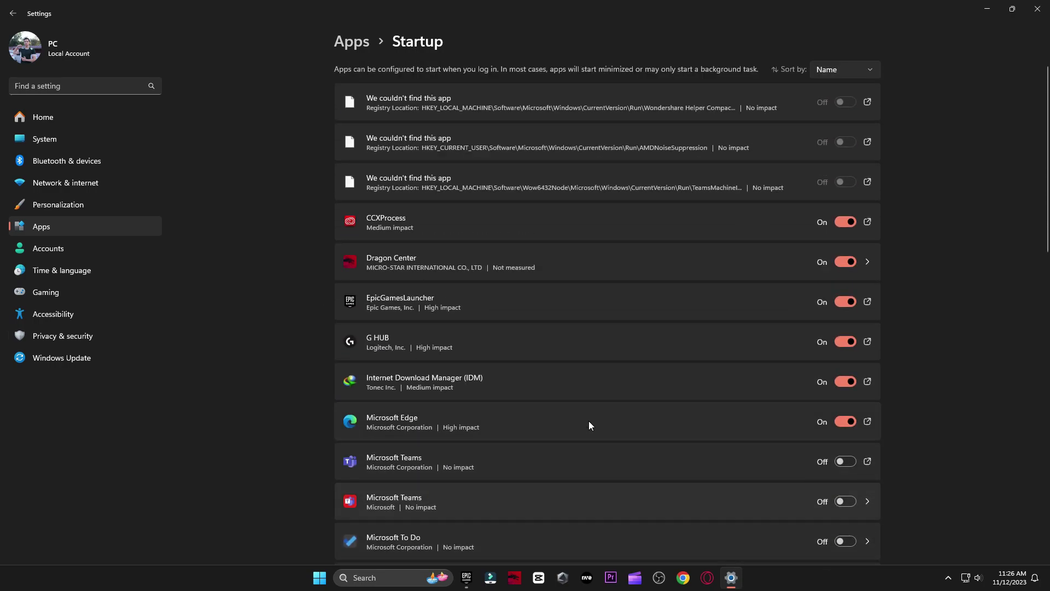
Check the Game Bar and Game Mode settings under Gaming
click(94, 292)
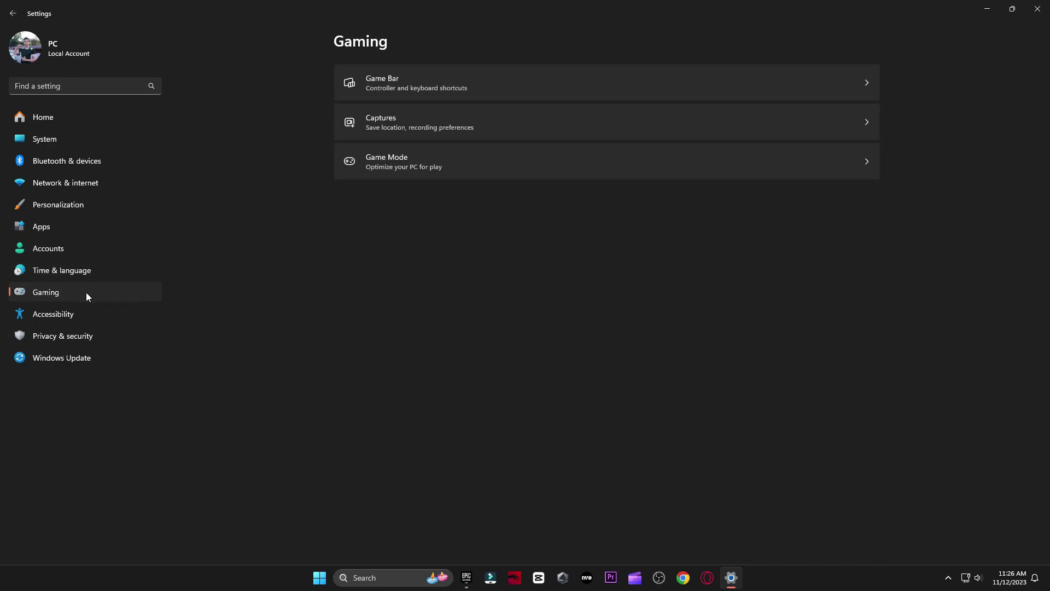
click(404, 89)
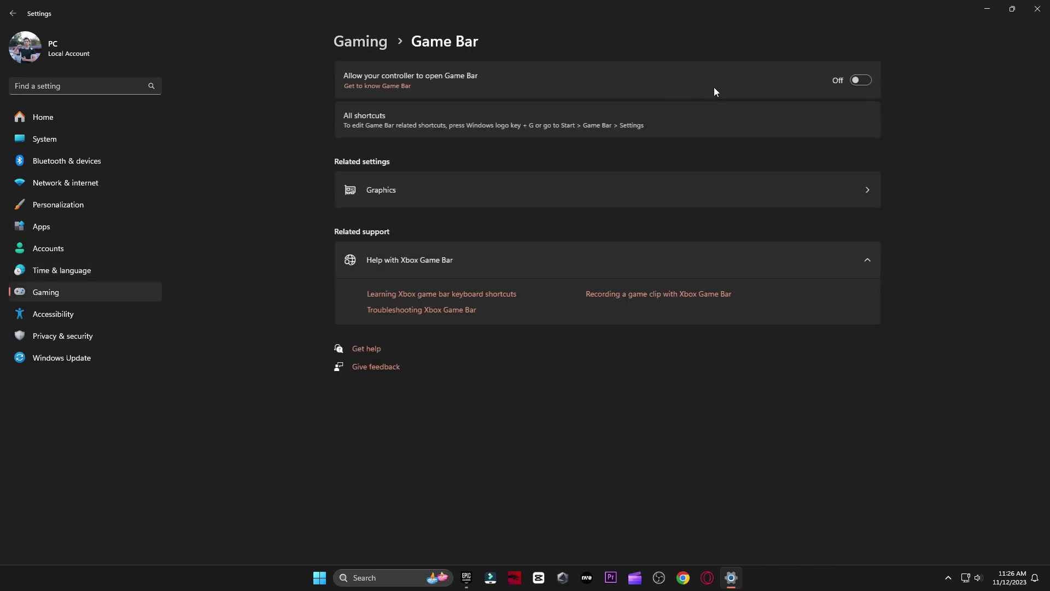
click(12, 15)
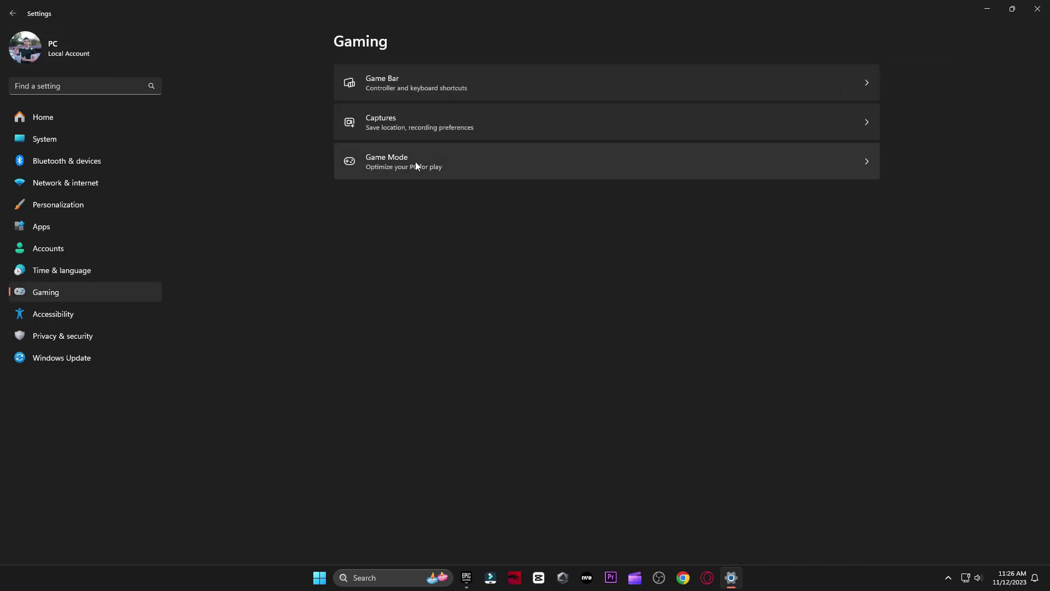
click(449, 164)
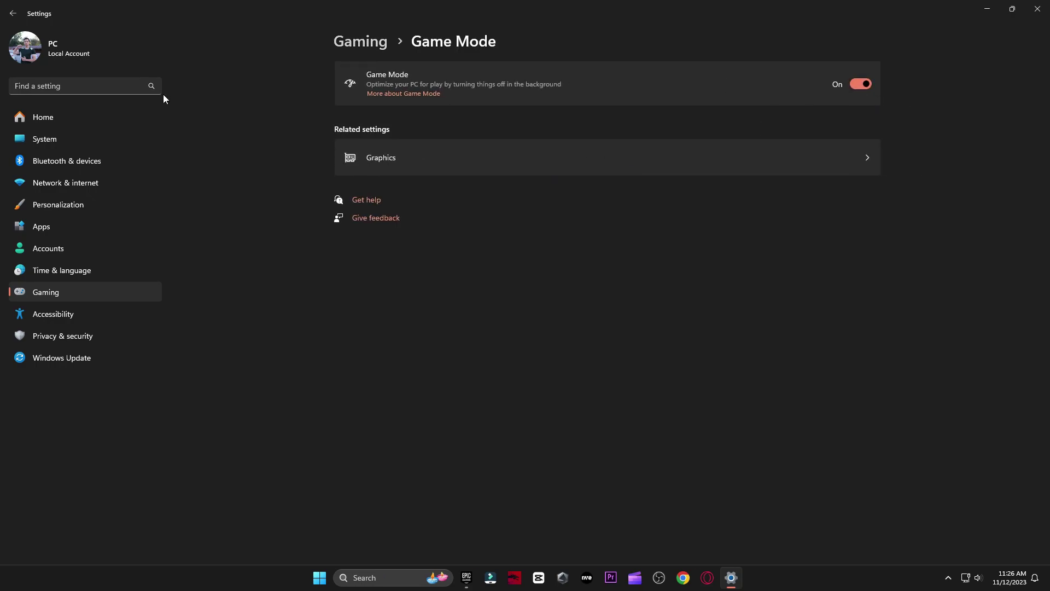
Open the Graphics settings and remove the existing Fortnite entry from the custom options for apps
click(390, 158)
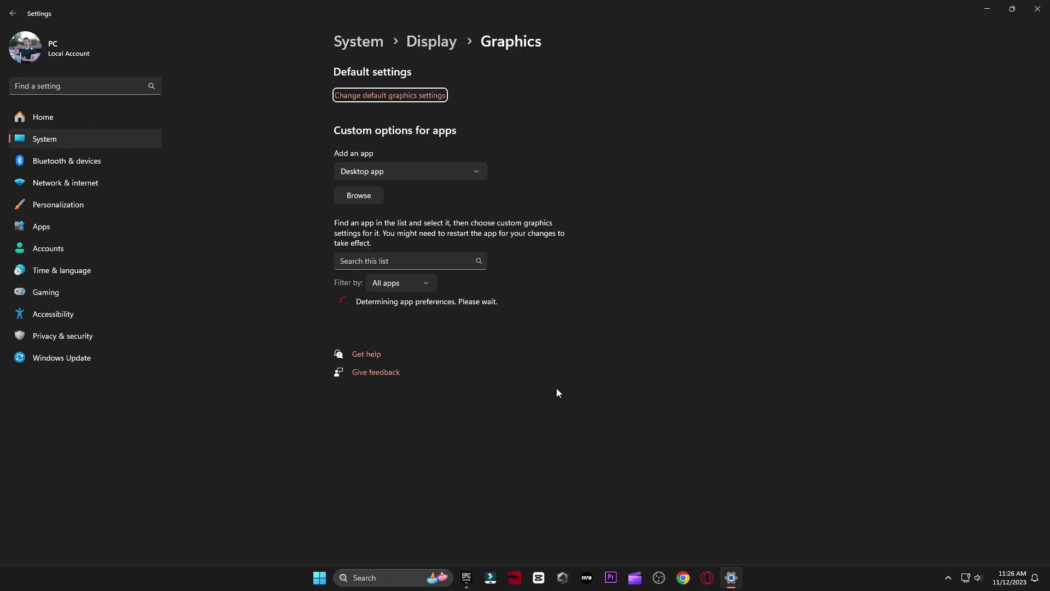
scroll(487, 356, down, 6)
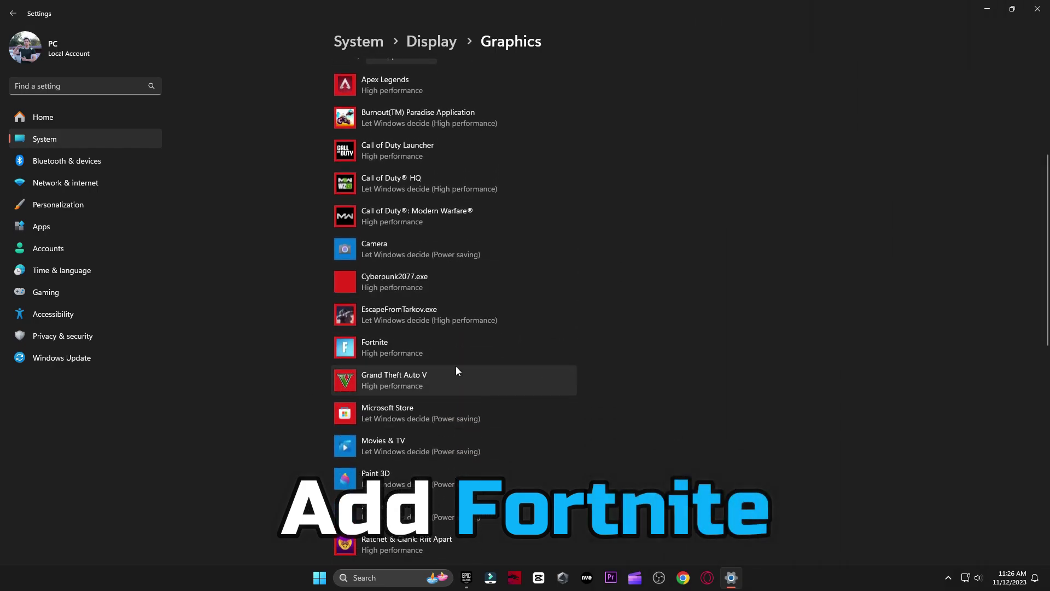
scroll(484, 345, down, 3)
click(397, 119)
click(549, 169)
Add FortniteClient-Win64-Shipping from Fortnite's Win64 binaries folder as a desktop app in the custom graphics options
scroll(598, 379, up, 10)
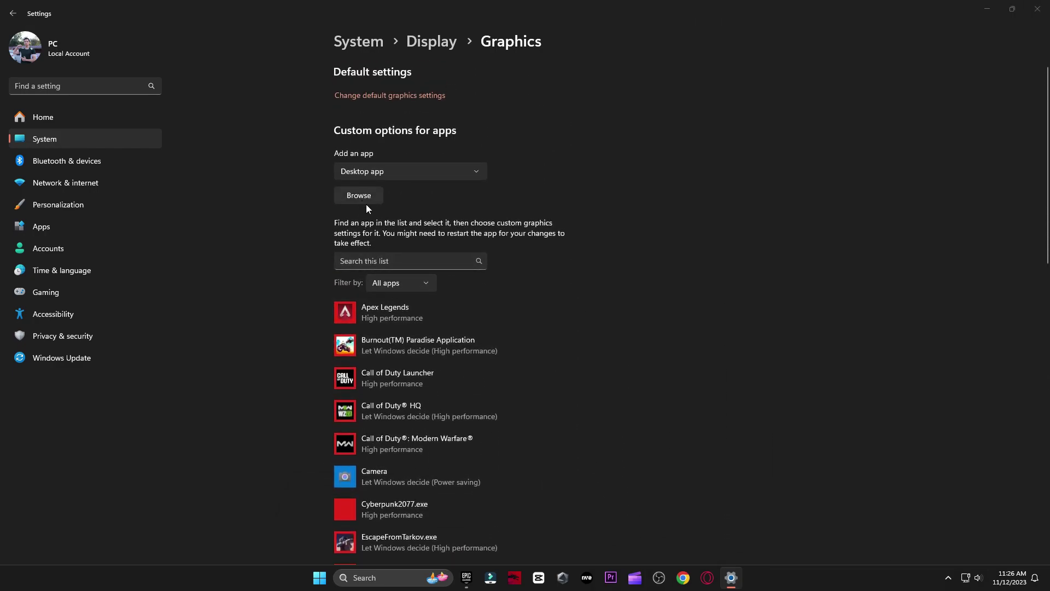
click(363, 202)
click(203, 246)
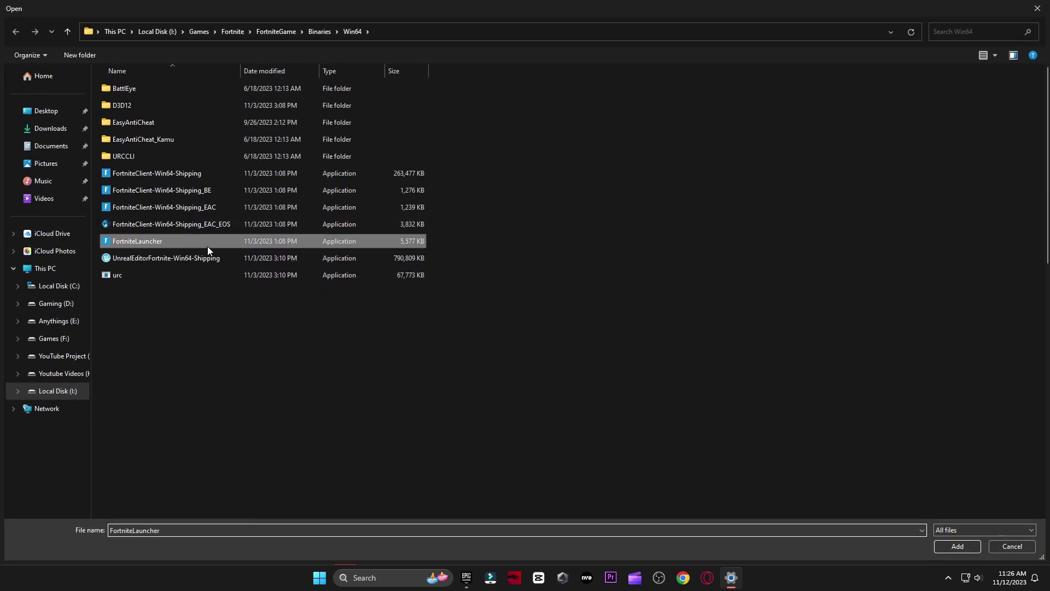
click(198, 173)
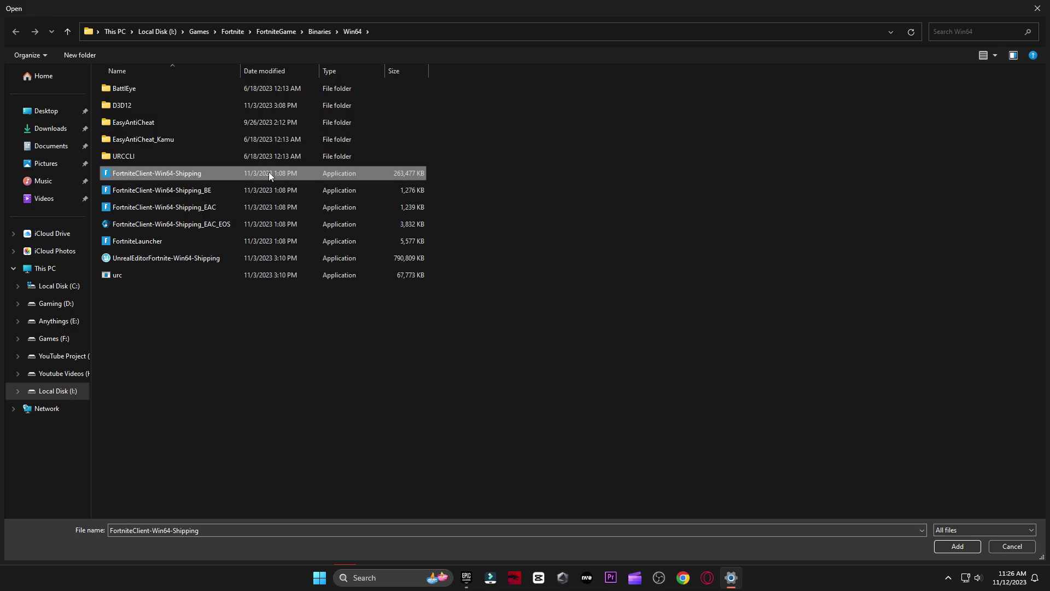
click(957, 546)
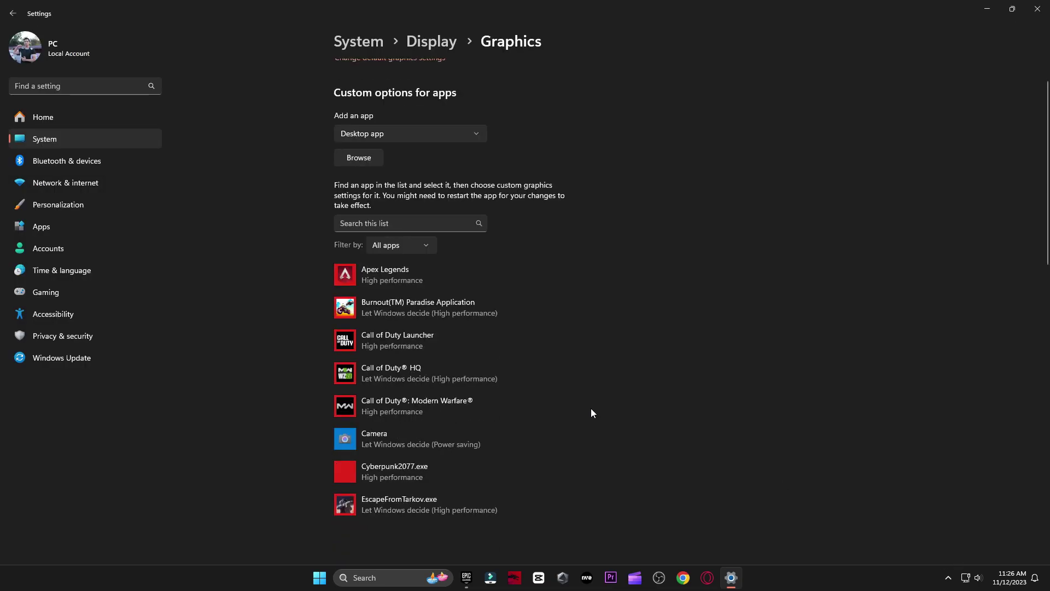
Set Fortnite's graphics preference to High performance, save it and close Settings
click(494, 365)
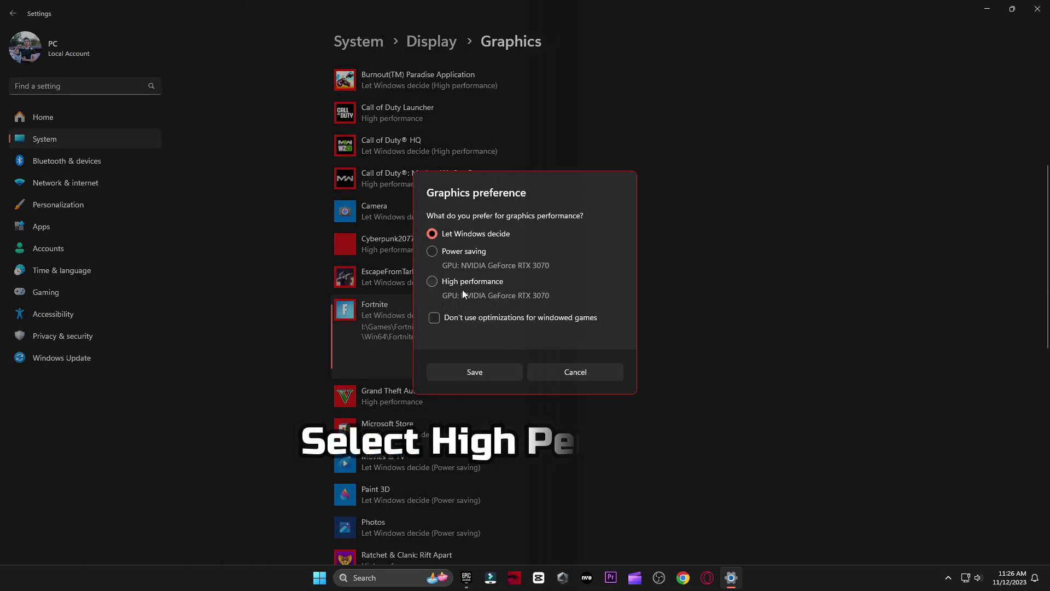
click(484, 283)
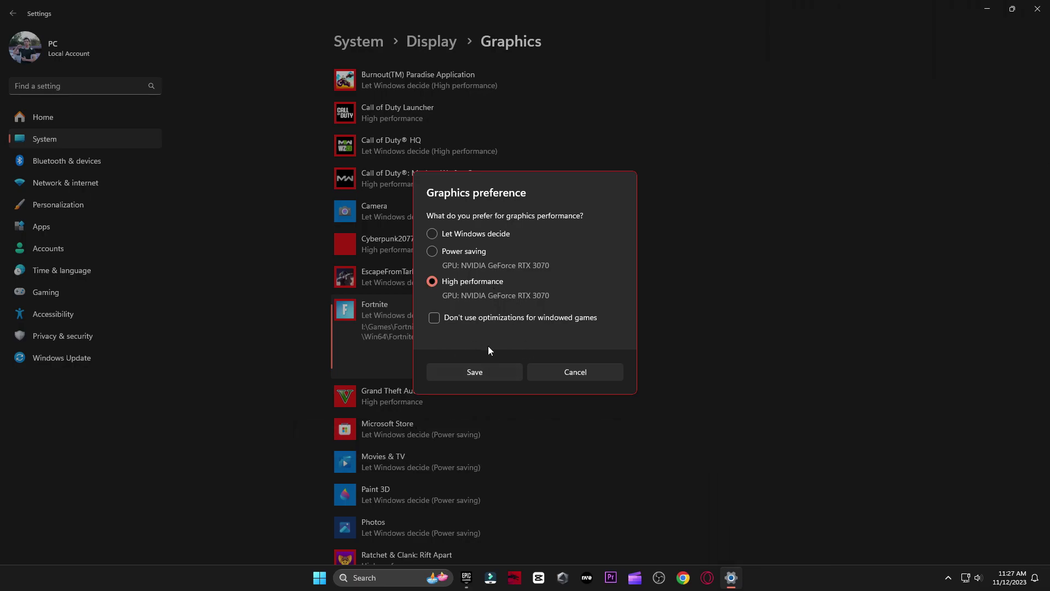
click(473, 372)
click(1038, 8)
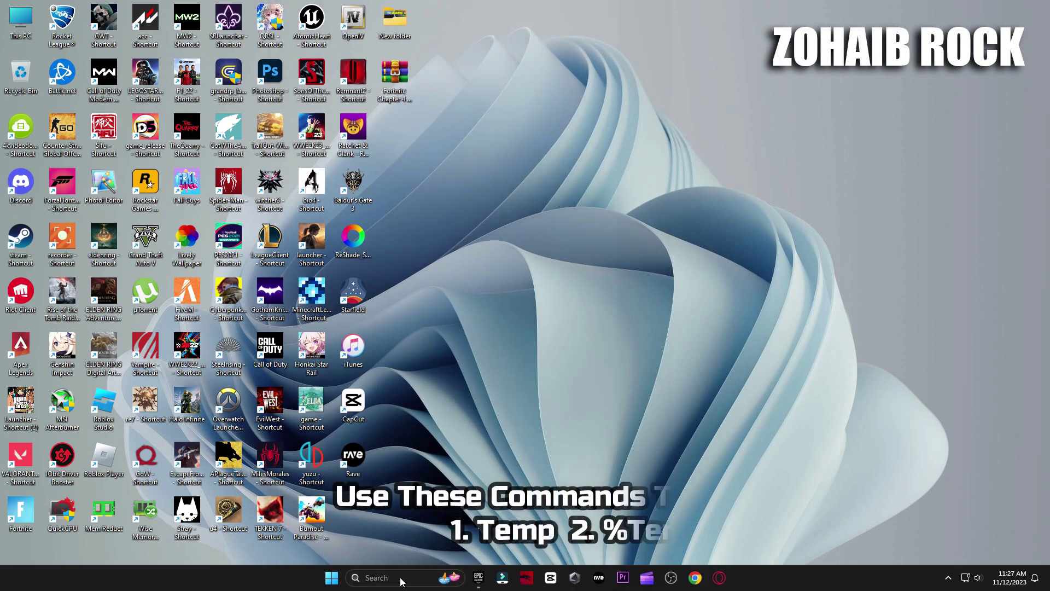
Open the user's temporary files folder by running %temp% in the Run dialog
click(401, 582)
text(run)
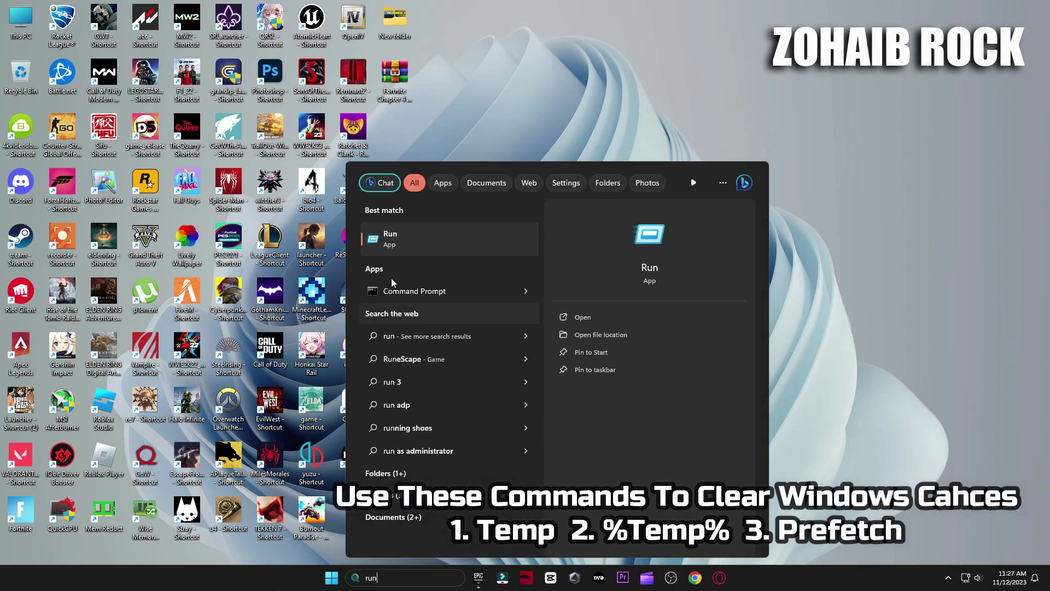
click(417, 251)
drag(156, 449, 655, 155)
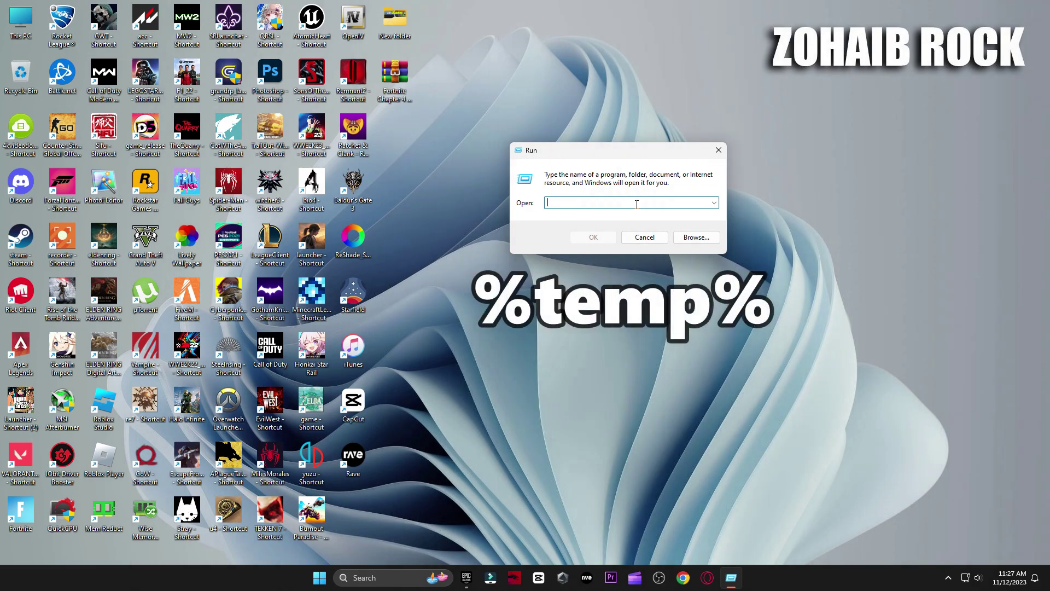
text(%temp%)
click(595, 236)
Delete everything in the Temp folder, skipping all items in use, and close the folder window
key(ctrl+a)
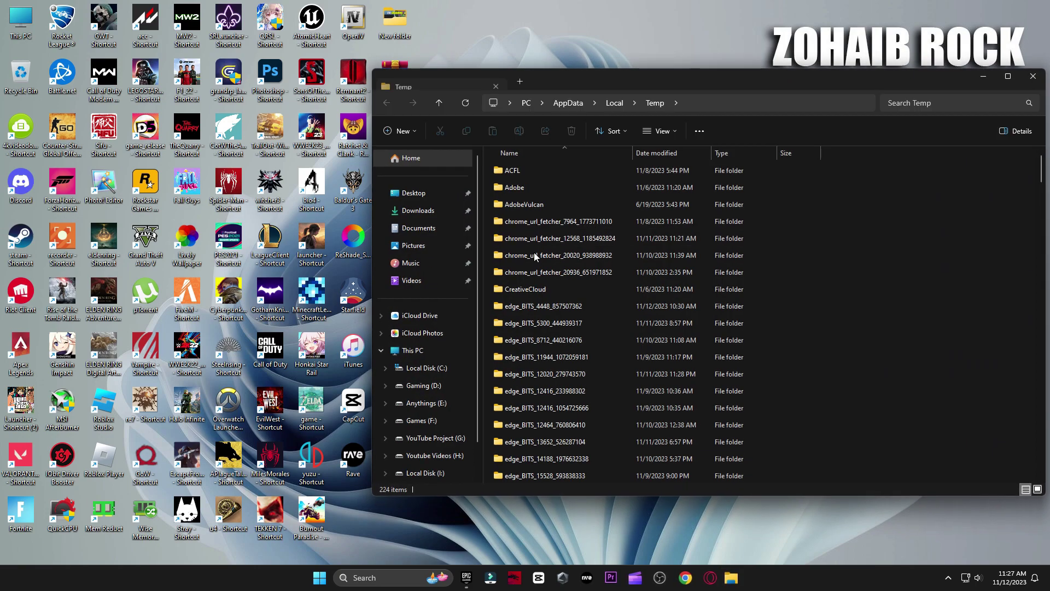
key(Delete)
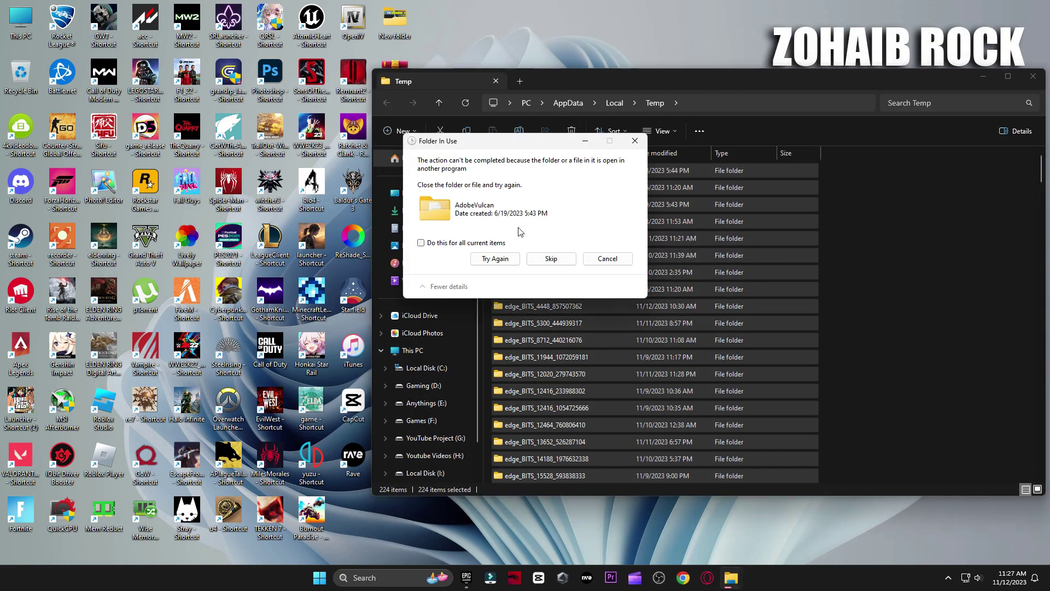
click(476, 242)
click(550, 258)
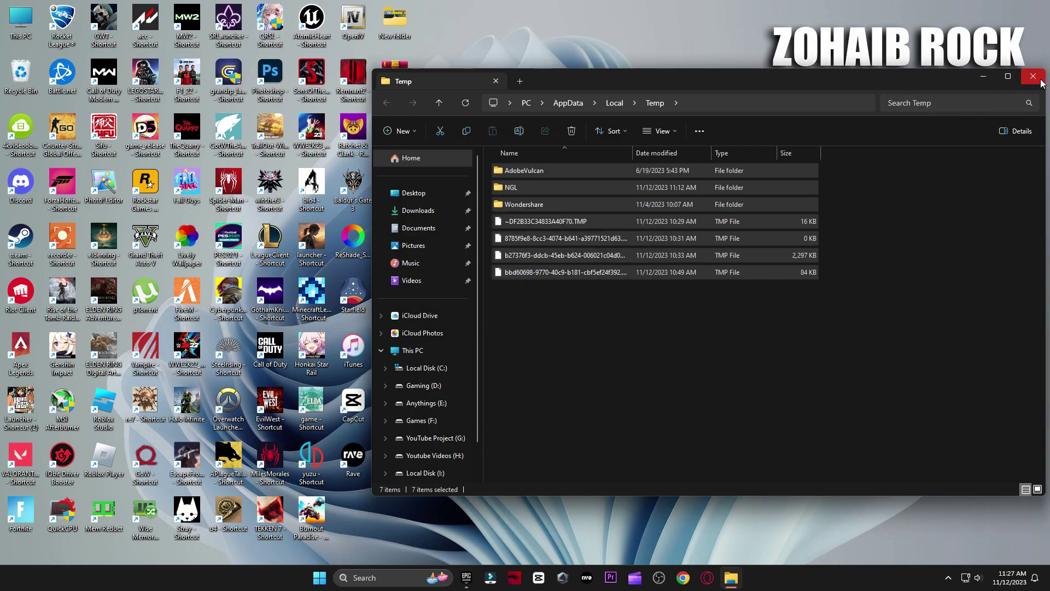
click(1033, 76)
Open the Windows Prefetch folder by running prefetch in the Run dialog
click(394, 577)
text(run)
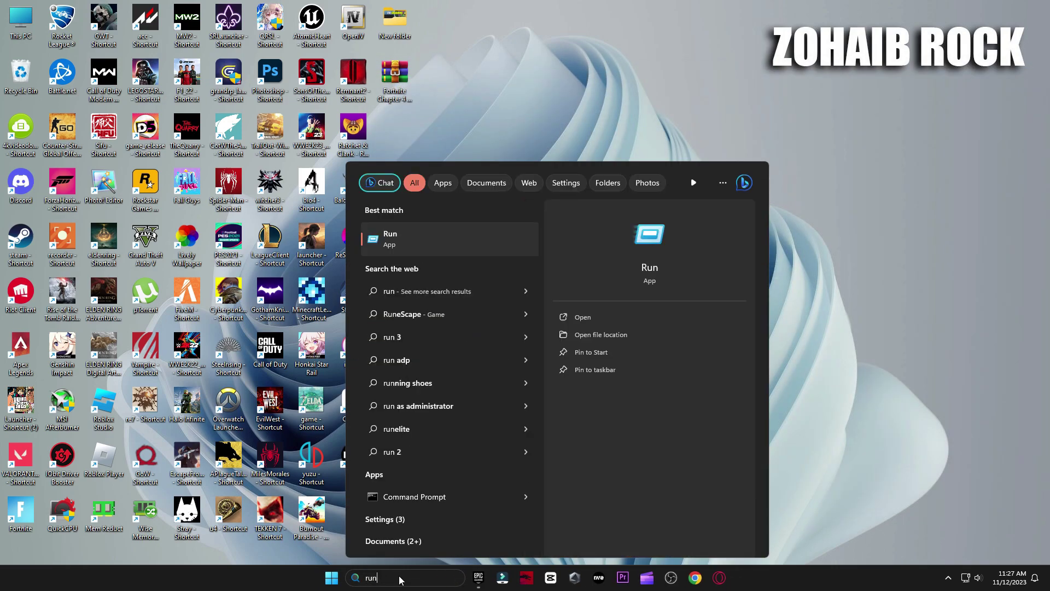
click(419, 245)
drag(110, 446, 589, 164)
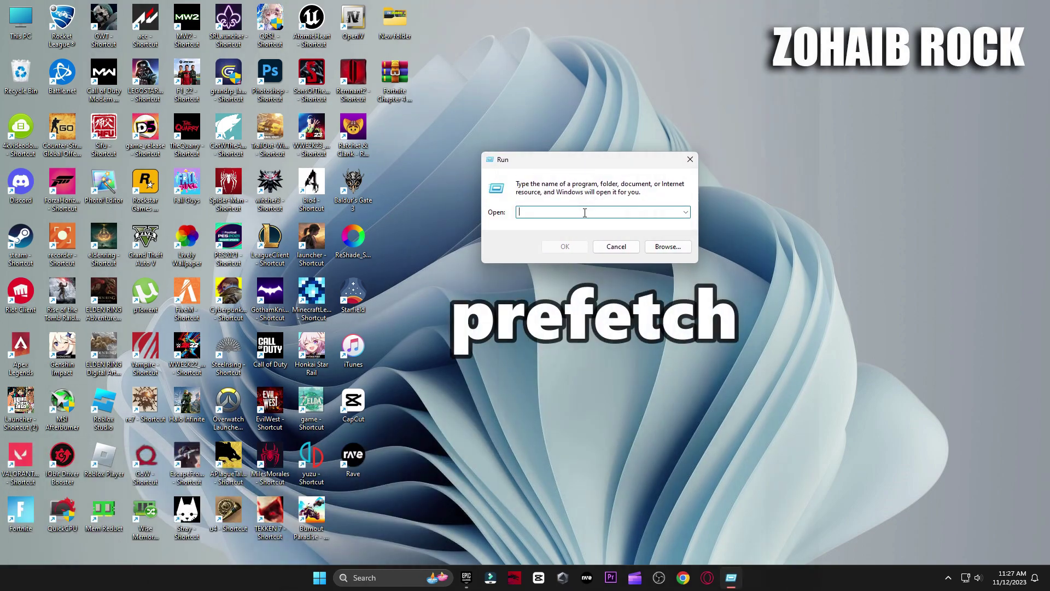
text(prefetch)
click(553, 246)
click(538, 300)
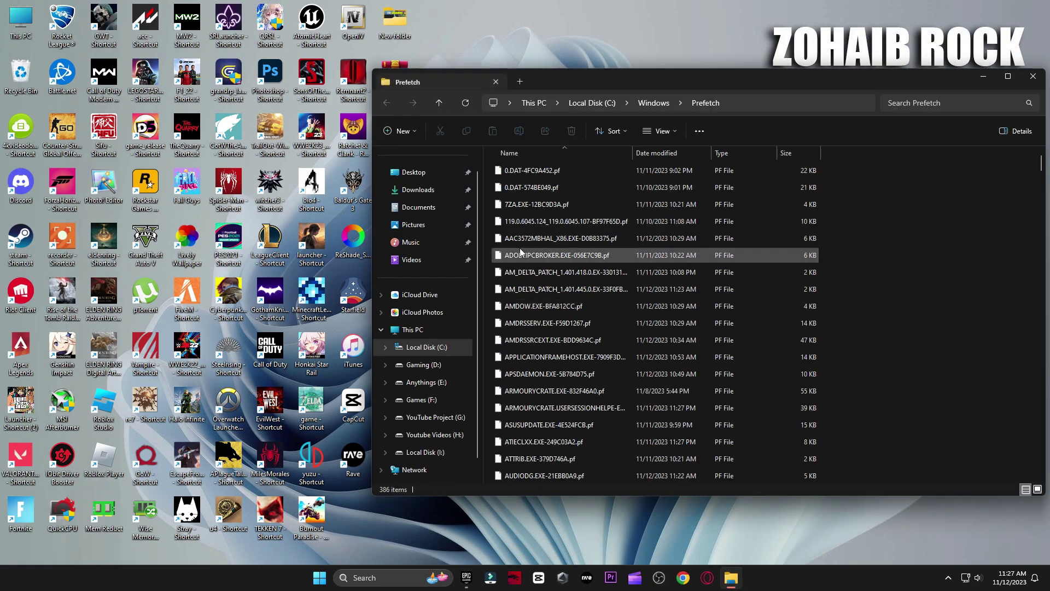
Delete all files in the Prefetch folder, skipping every file in use, and close the folder window
key(ctrl+a)
key(Delete)
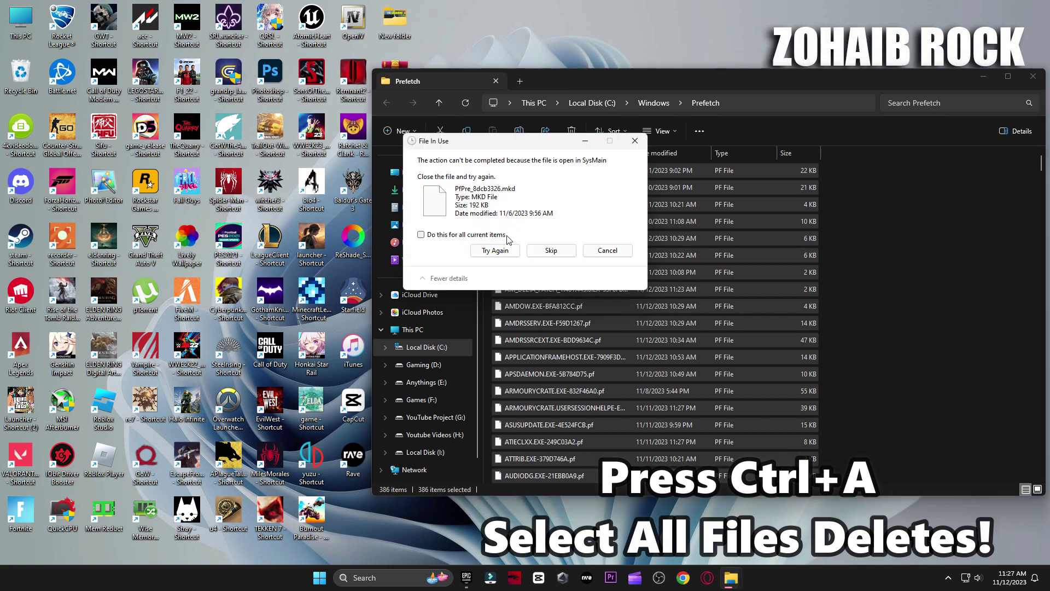
click(486, 236)
click(551, 250)
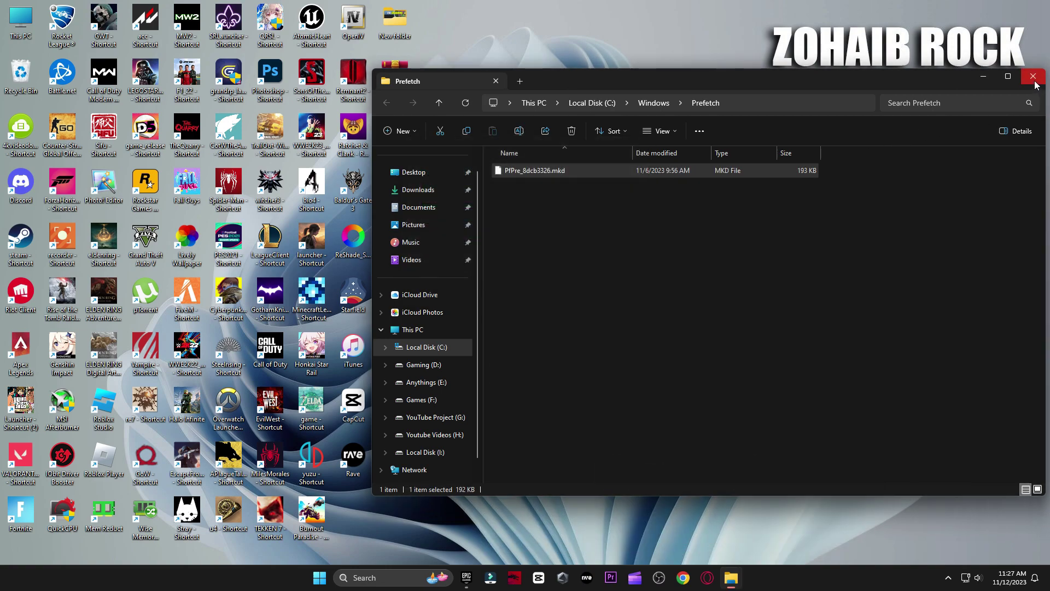
click(1033, 76)
Empty the Recycle Bin of the deleted temporary and prefetch files, confirming permanent deletion
right_click(16, 87)
click(98, 124)
click(567, 296)
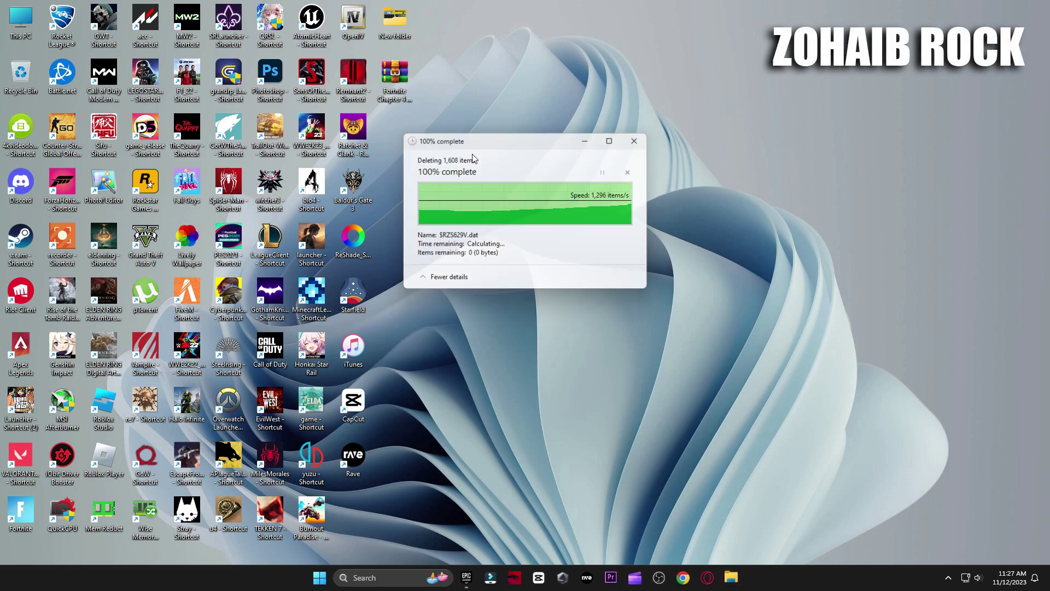
Move the Fortnite Chapter 4 error-fix archive to a free desktop area, extract it and place the extracted folder beside it
drag(390, 92, 591, 158)
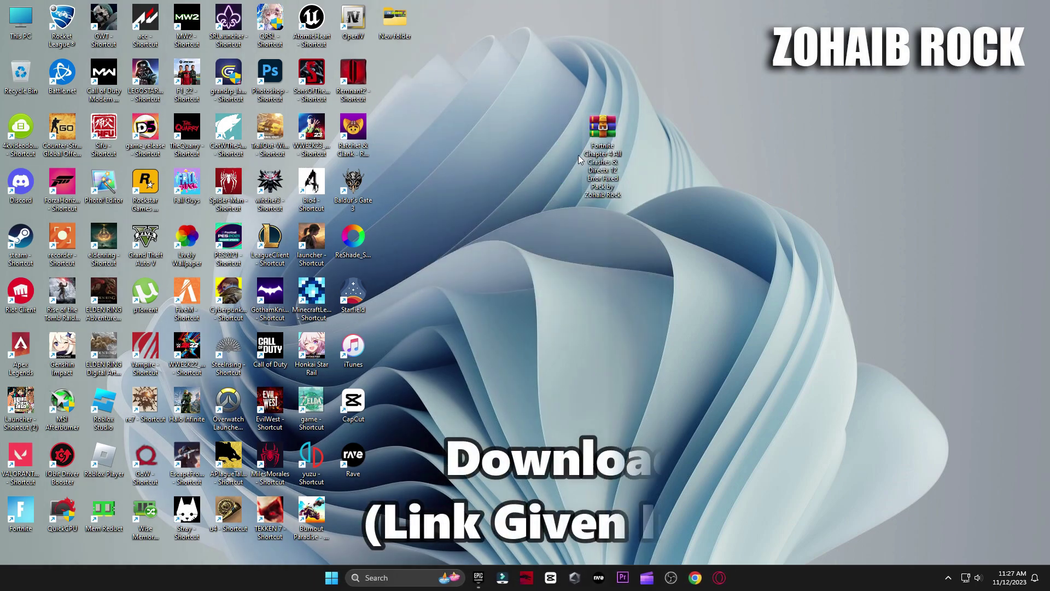
right_click(603, 154)
mouse_move(647, 351)
click(769, 401)
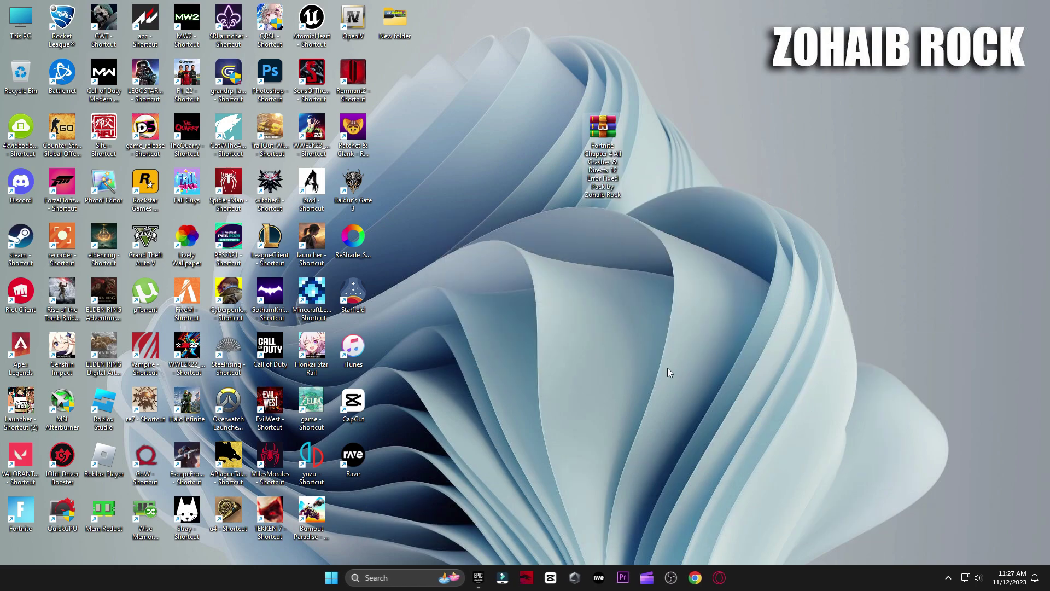
drag(352, 511, 560, 131)
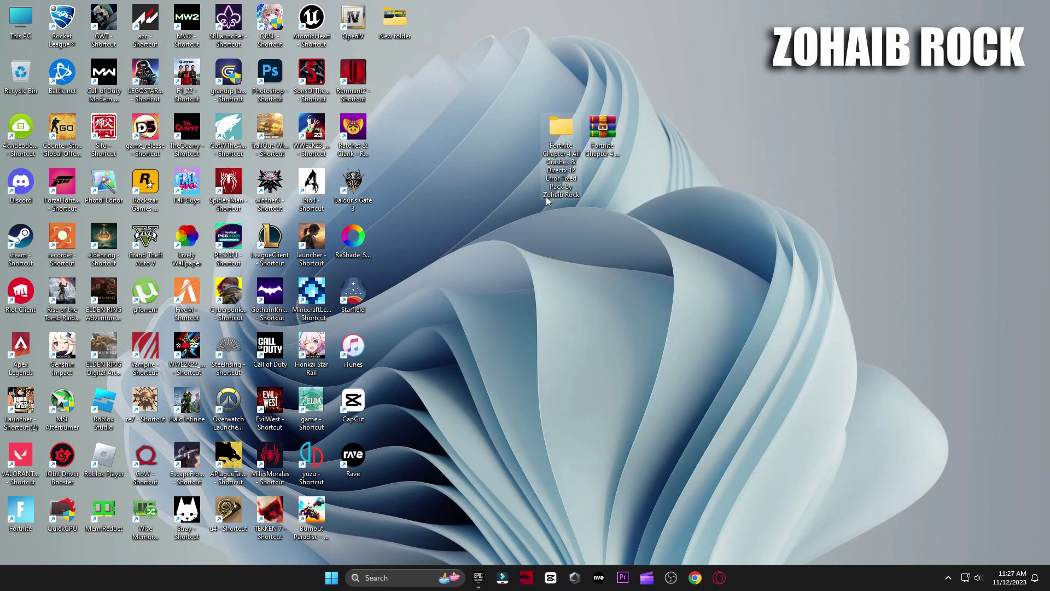
Open the DirectX_11_Setup archive from the DIRECTX INSTALL folder of the extracted Fortnite fix pack and find DXSETUP.exe
double_click(569, 146)
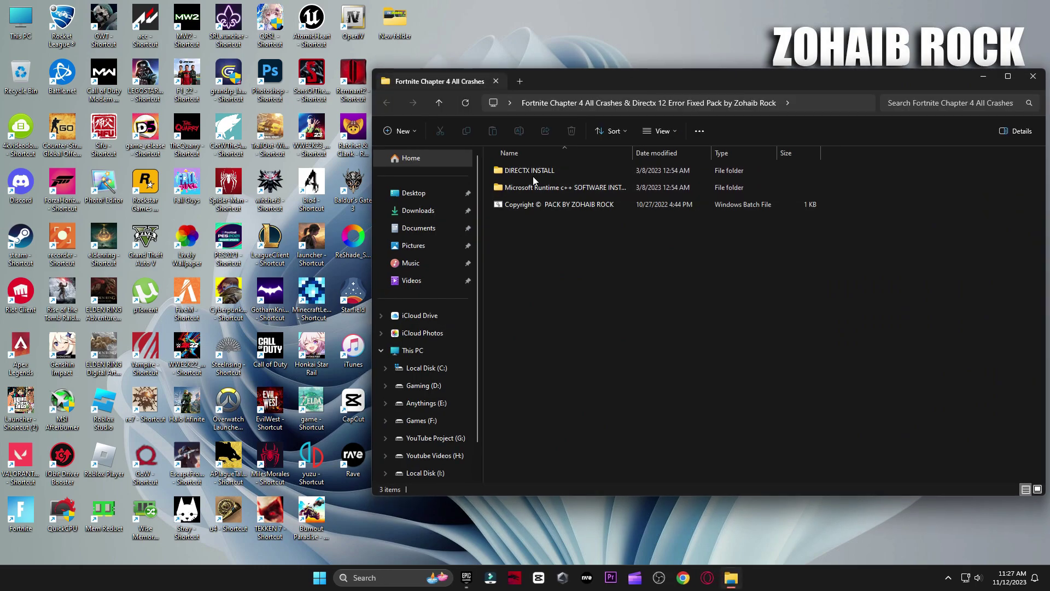
double_click(549, 171)
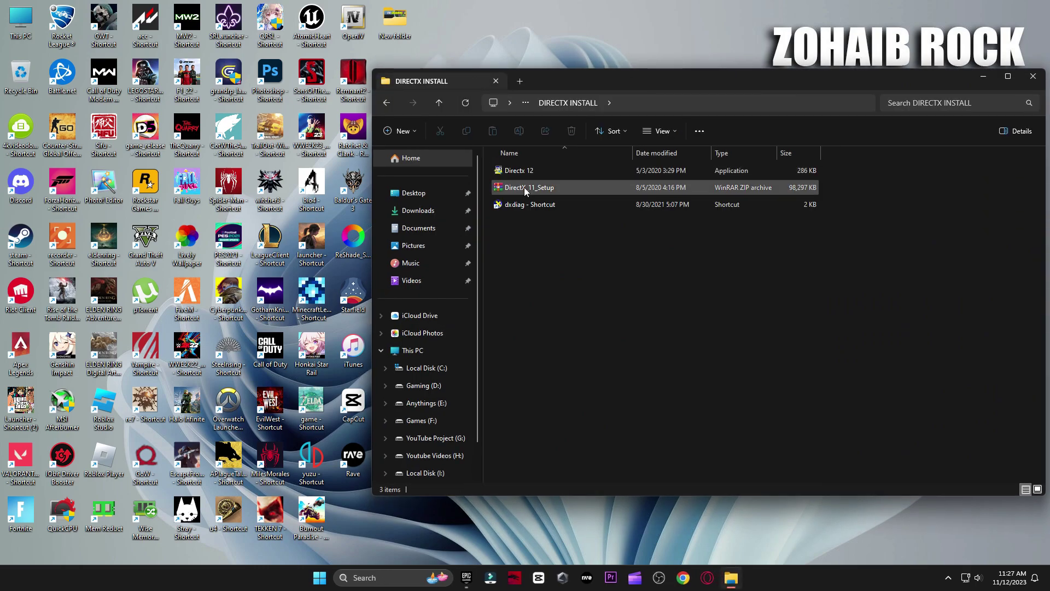
double_click(525, 187)
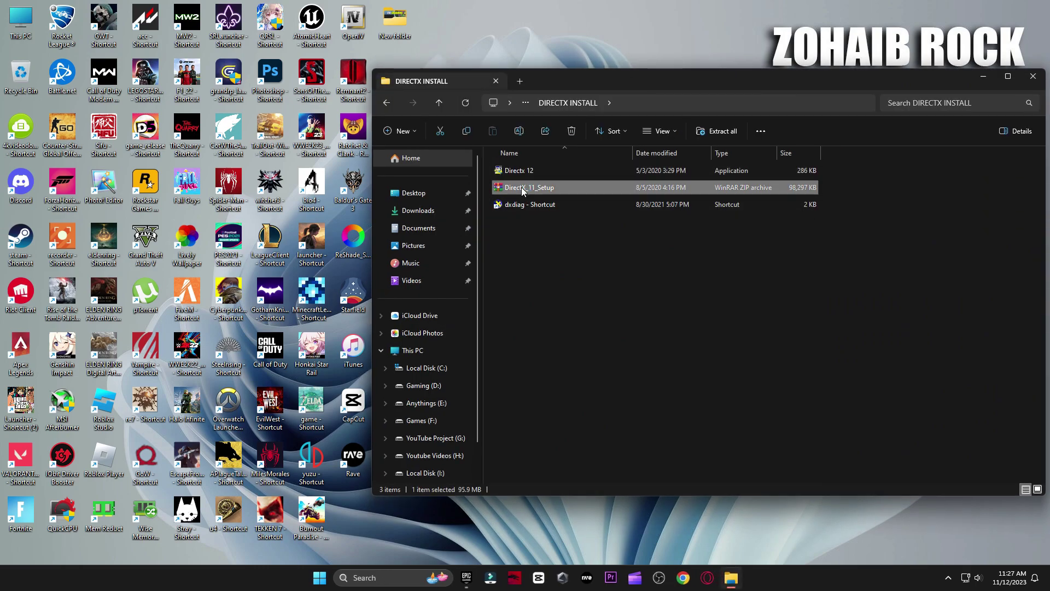
drag(833, 182, 840, 436)
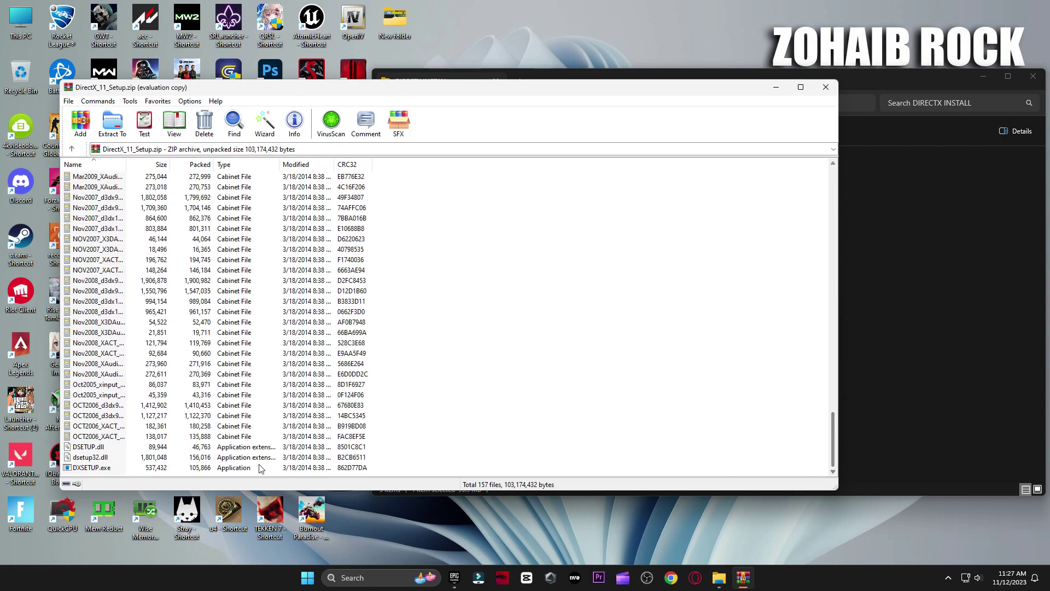
Run DXSETUP.exe, accept the license agreement, install the DirectX runtime components, finish the setup and close the archive
double_click(302, 468)
click(502, 266)
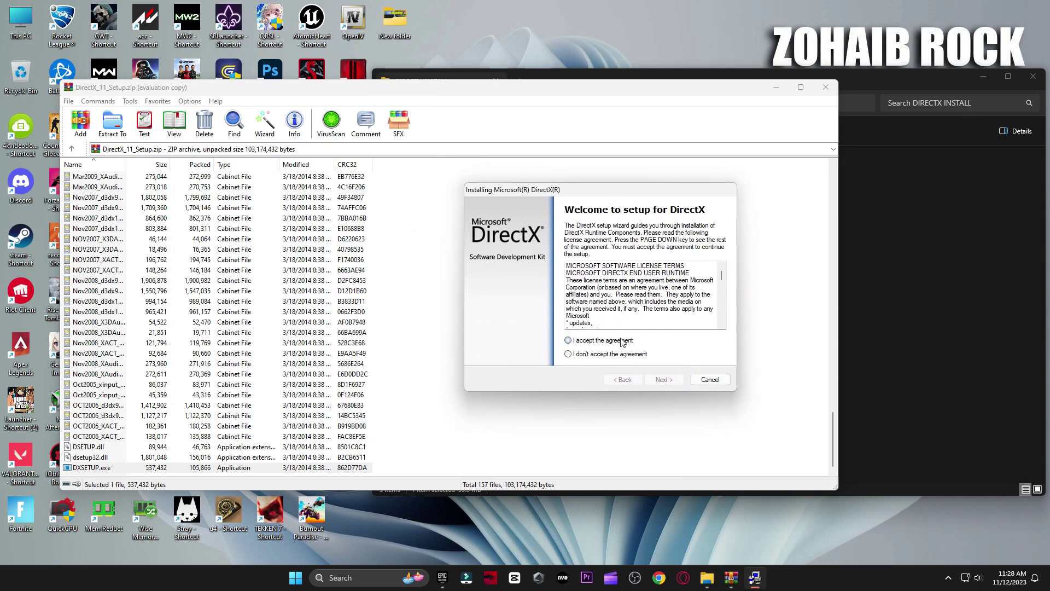
click(666, 379)
click(670, 382)
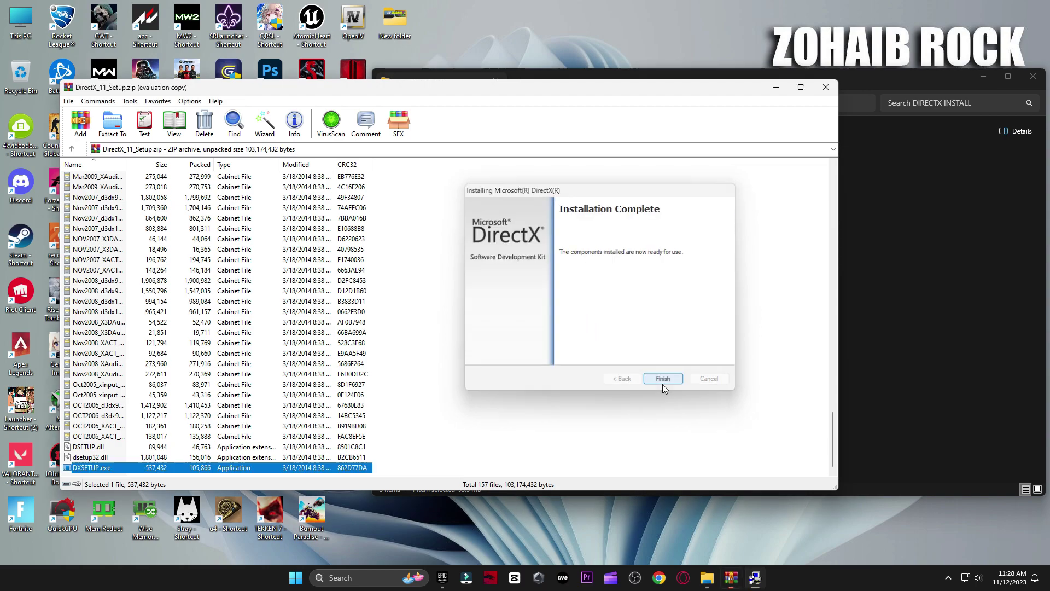
click(664, 379)
click(825, 87)
Run the Directx 12 installer, accept its license agreement and complete the setup wizard
double_click(543, 176)
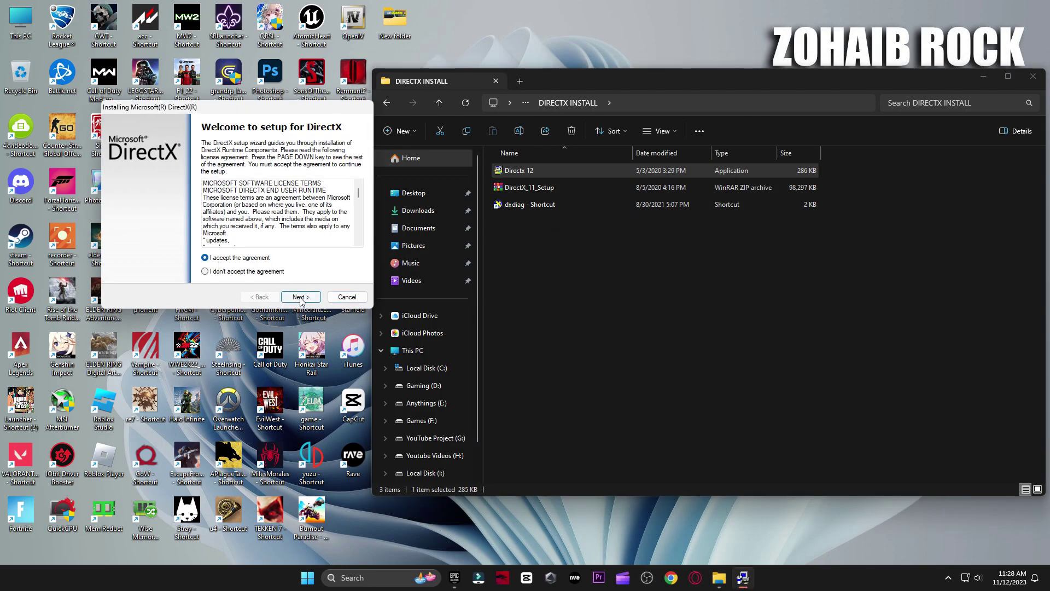
click(301, 298)
click(305, 298)
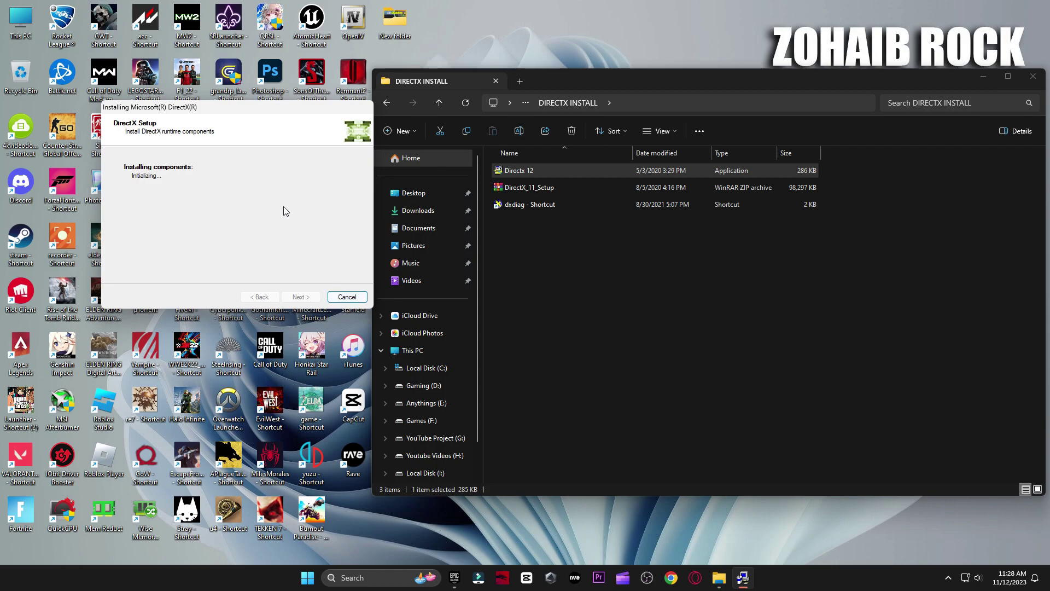
click(301, 296)
Check the DirectX system information and display driver details in the DirectX Diagnostic Tool, then exit it
click(539, 207)
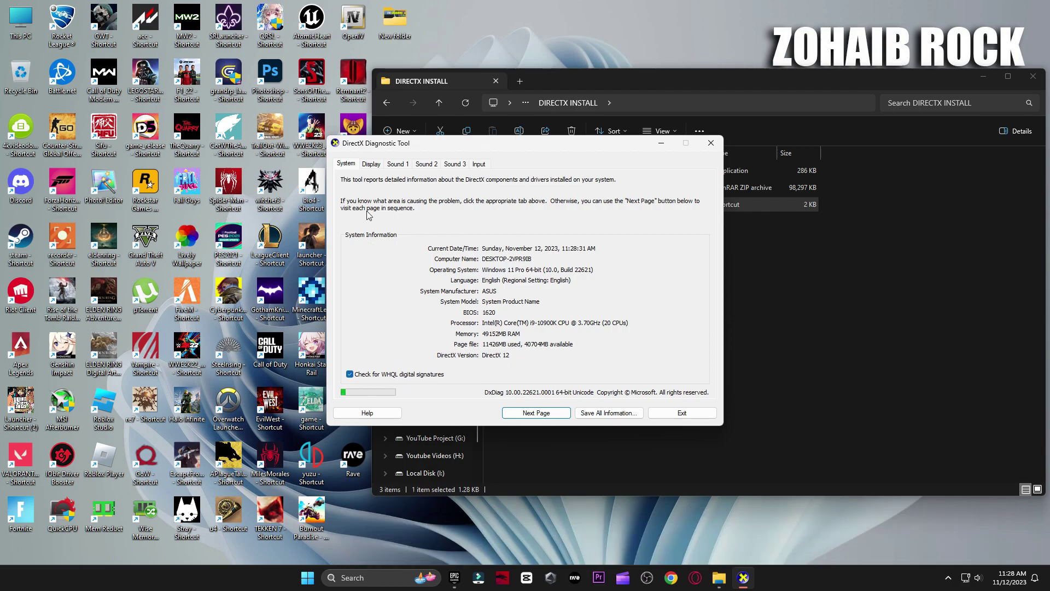
click(370, 165)
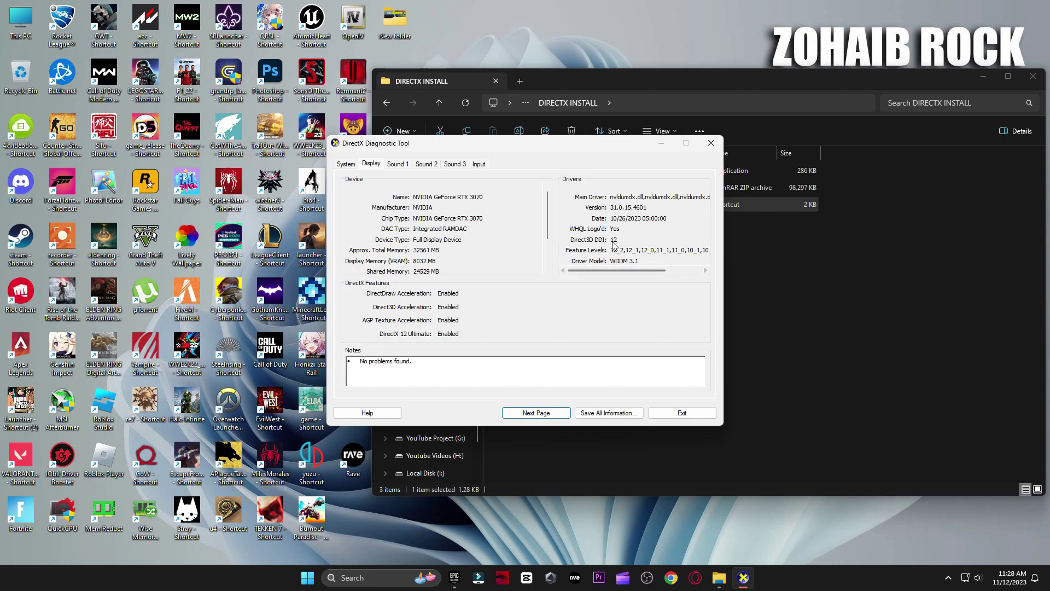
click(681, 414)
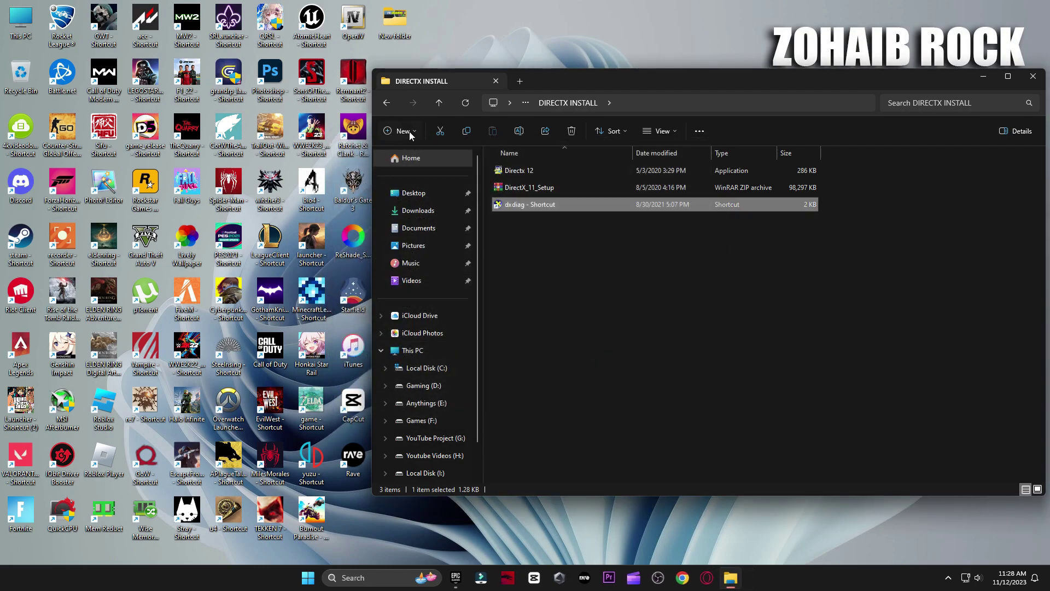
Install all Visual C++ runtimes by running install_all from the Microsoft Runtime c++ SOFTWARE INSTALL folder, and close the folder window
click(386, 103)
double_click(497, 194)
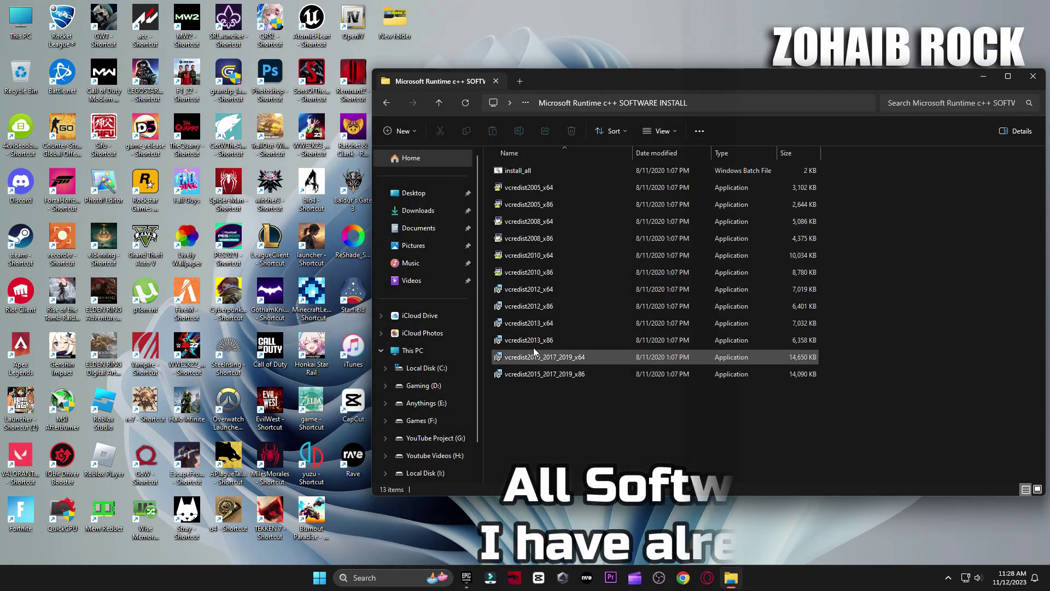
double_click(528, 171)
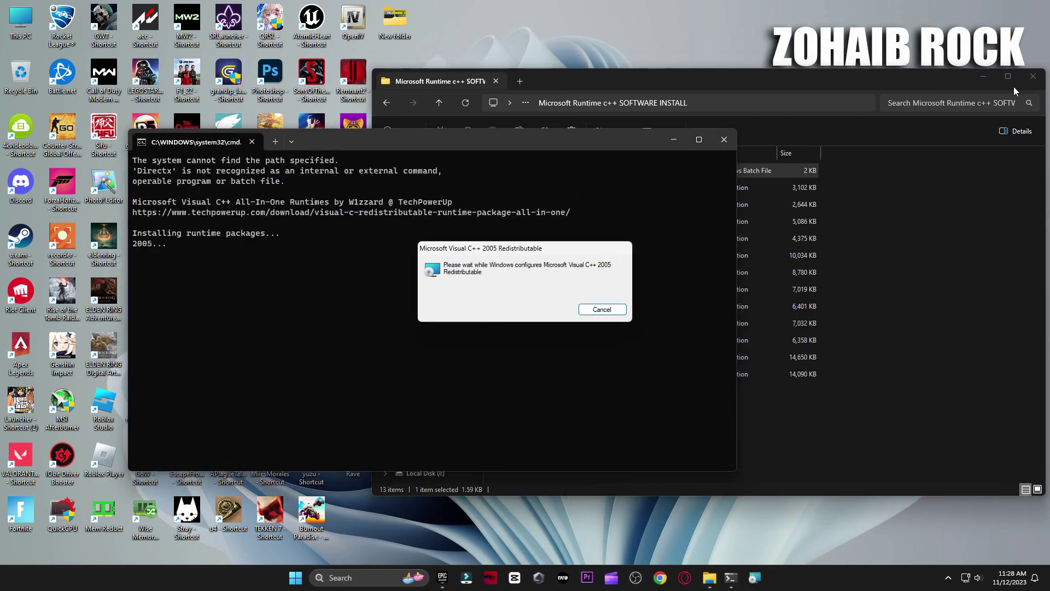
click(1033, 76)
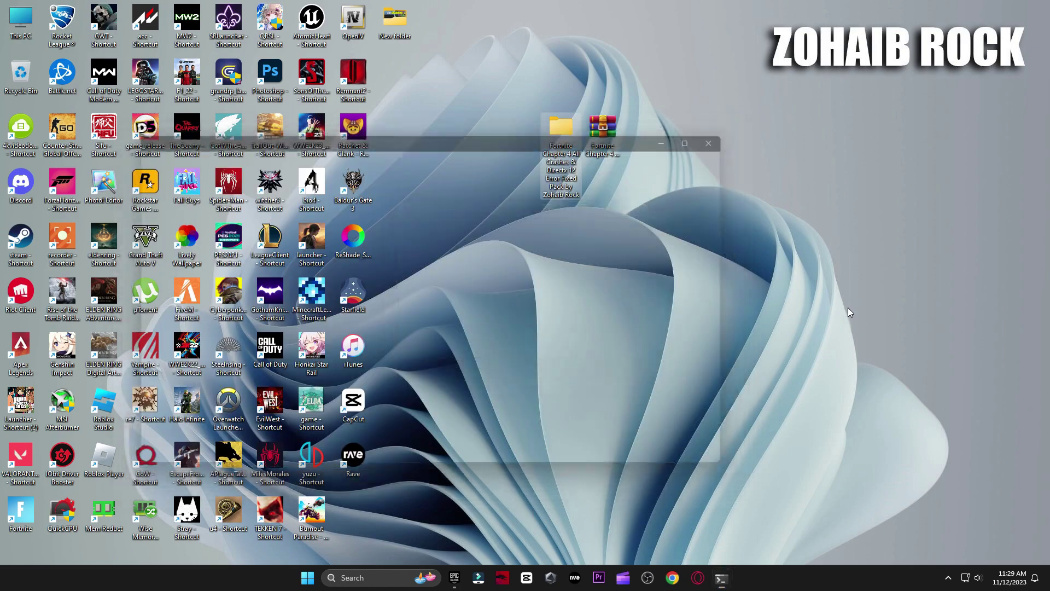
Switch to the Epic Games Launcher, start verifying Fortnite's files from its management options and show the verification progress in Downloads
click(478, 578)
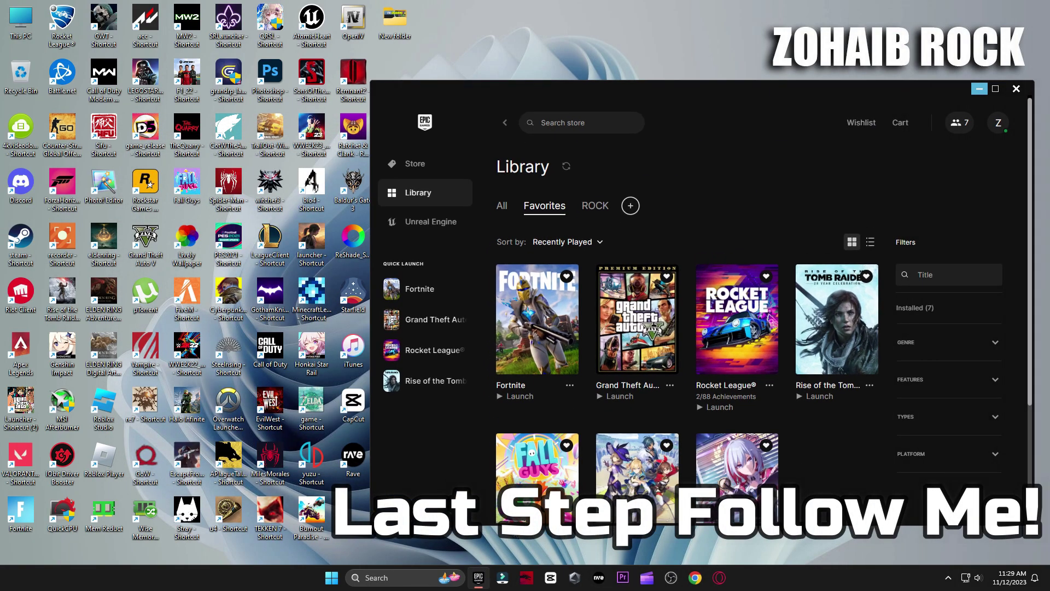
click(570, 386)
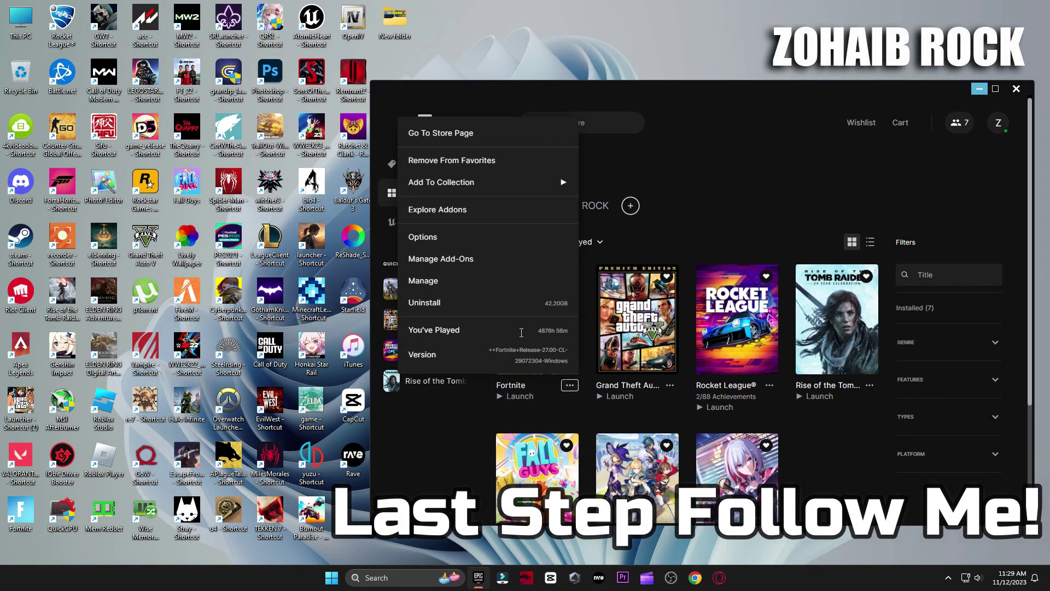
click(441, 284)
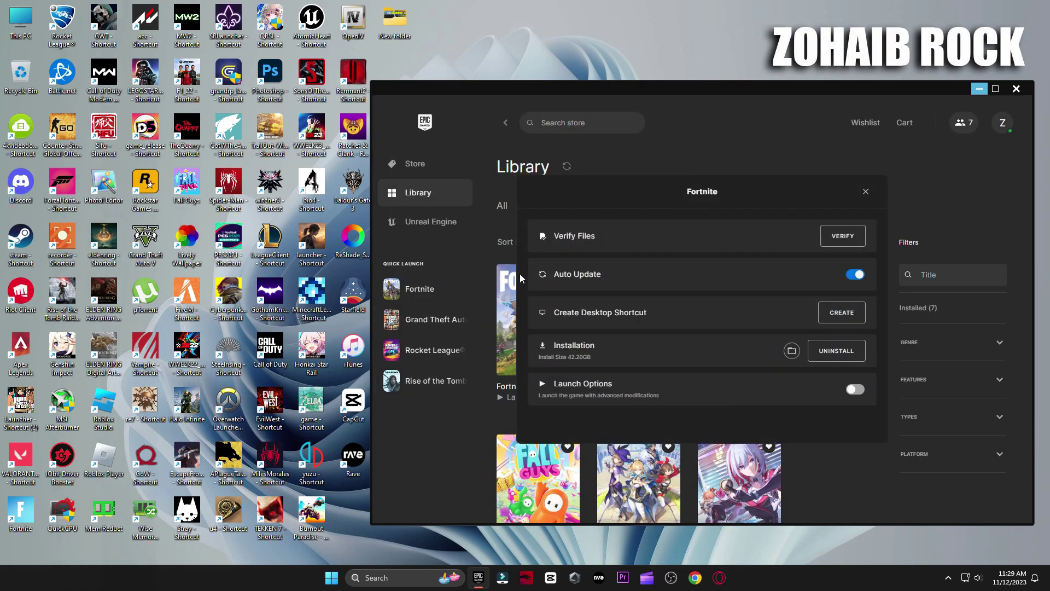
drag(552, 239, 608, 240)
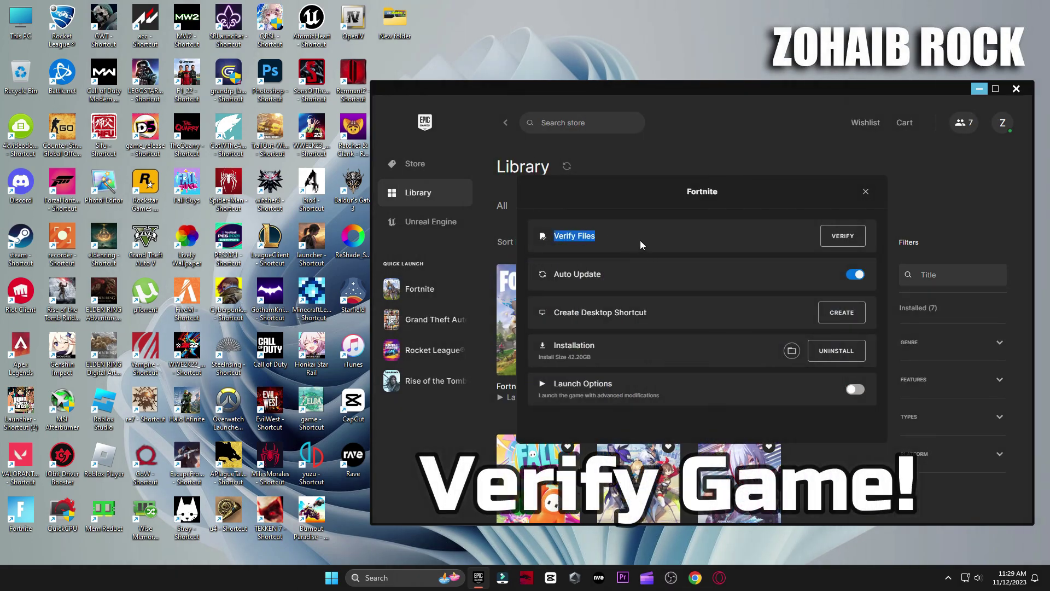
click(835, 241)
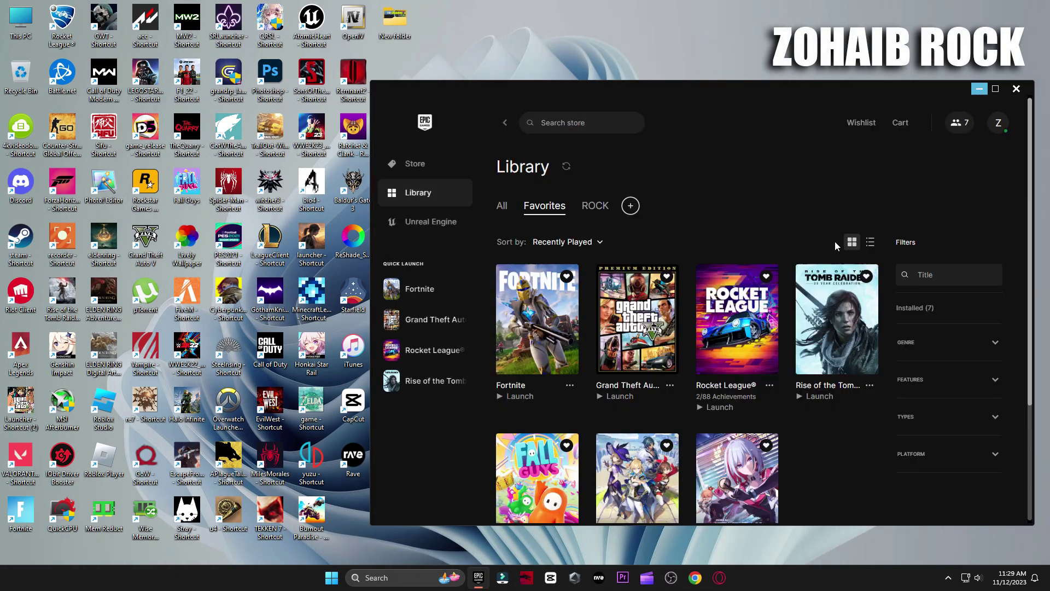
click(462, 498)
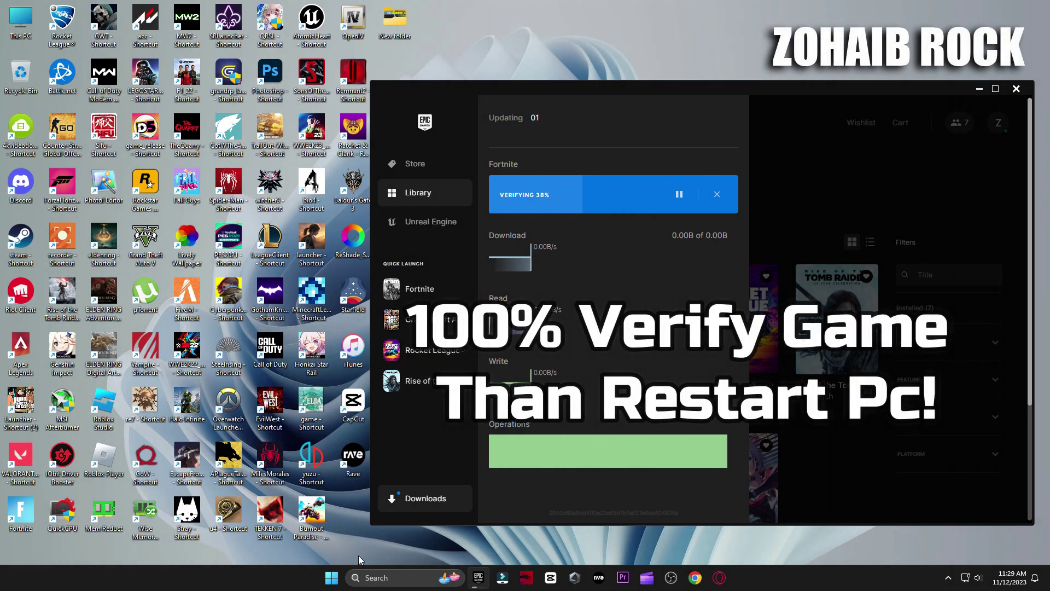
Open the Windows power options for restarting the PC
click(332, 577)
click(661, 540)
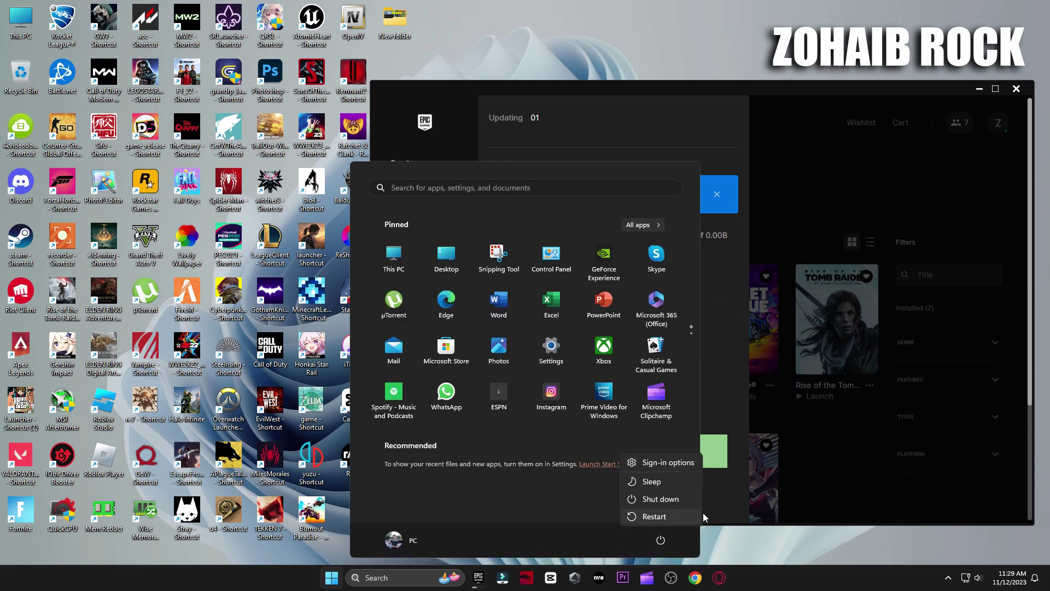